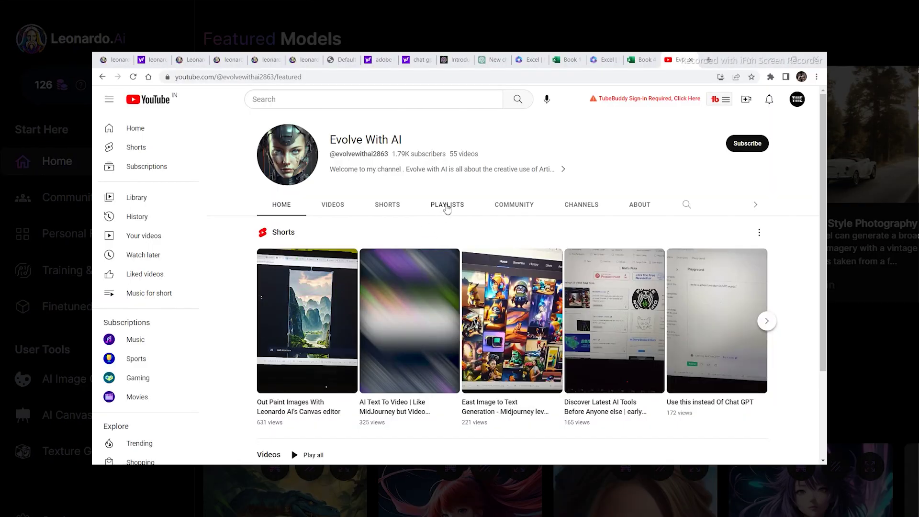
Step: Open the Leonardo AI playlist on the Evolve With AI channel, pause its first video and look through the playlist
{"action": "left_click", "coordinate": [447, 206]}
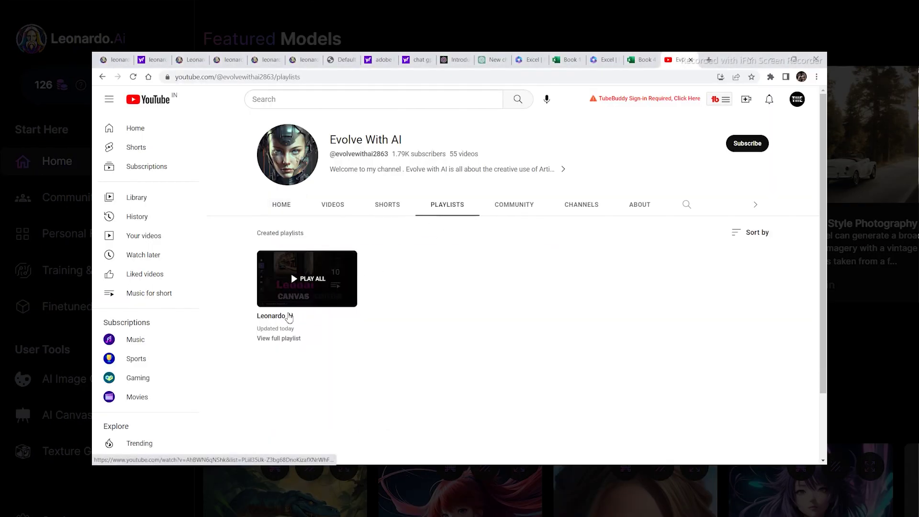
{"action": "left_click", "coordinate": [268, 320]}
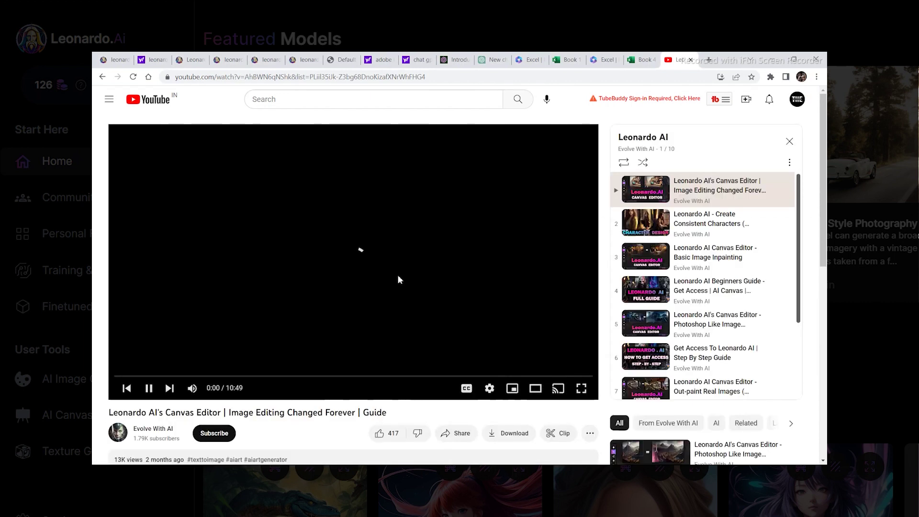
{"action": "left_click", "coordinate": [150, 388]}
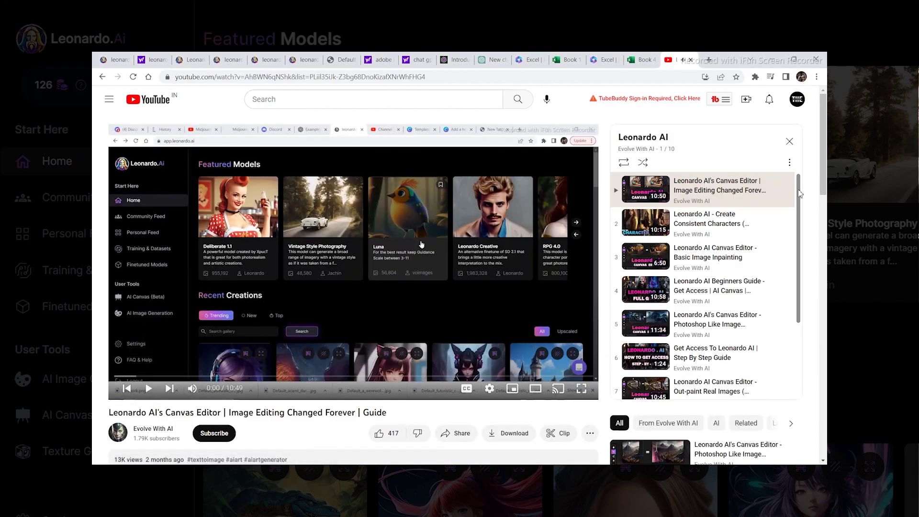
{"action": "scroll", "coordinate": [801, 232], "scroll_direction": "down", "scroll_amount": 1}
{"action": "scroll", "coordinate": [800, 233], "scroll_direction": "down", "scroll_amount": 3}
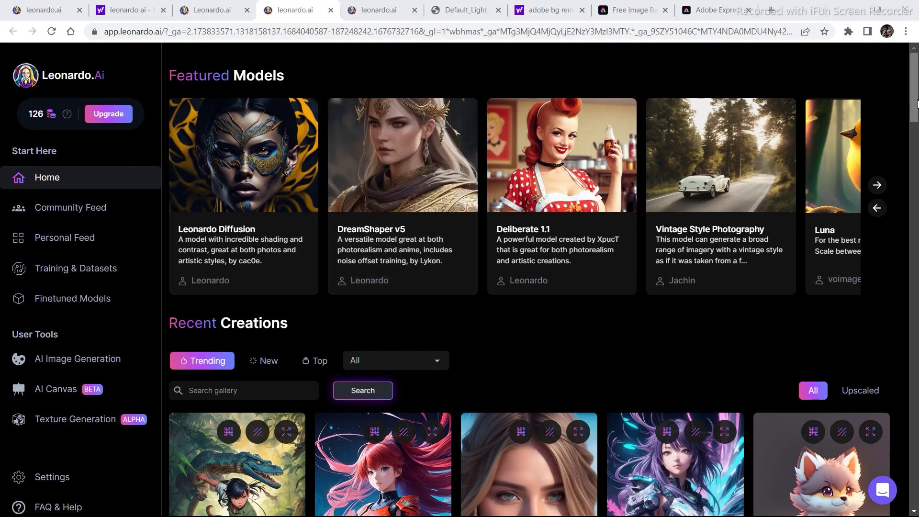
Step: Browse the Recent Creations gallery on the Leonardo.Ai home page, including the Top creations
{"action": "left_click_drag", "start_coordinate": [917, 106], "coordinate": [912, 200]}
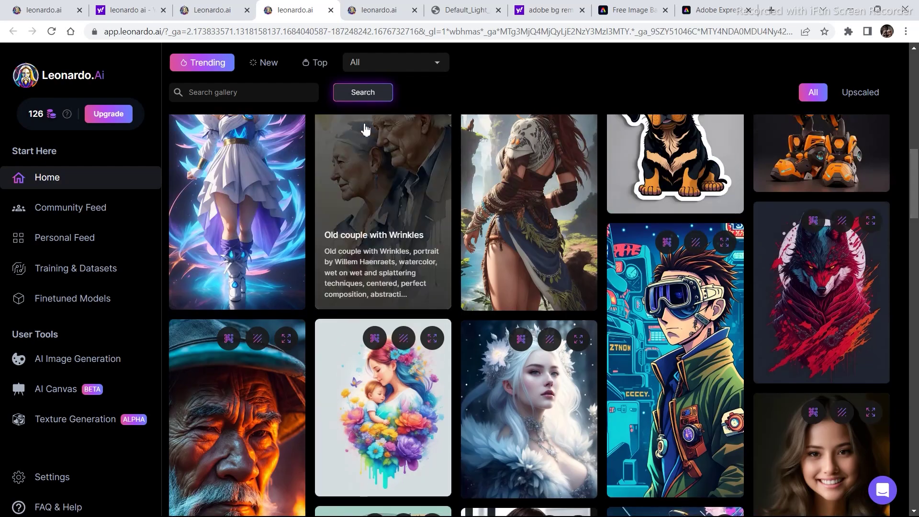
{"action": "left_click", "coordinate": [318, 64]}
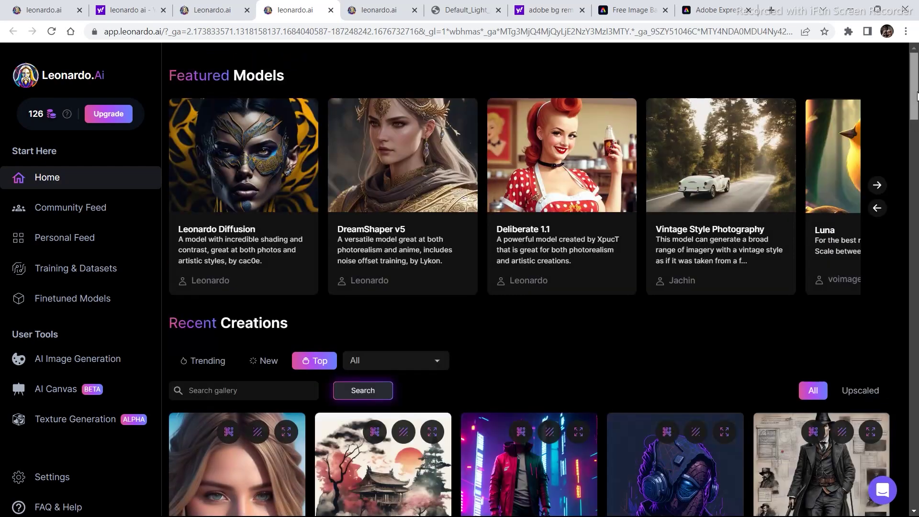
{"action": "left_click_drag", "start_coordinate": [916, 120], "coordinate": [917, 142]}
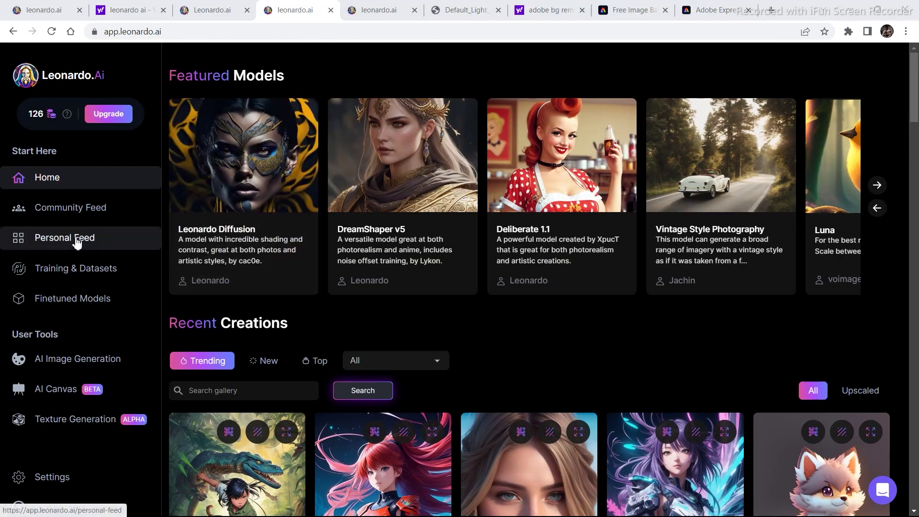
Step: Open the concept art street scene from the liked images in the personal feed and copy its prompt
{"action": "left_click", "coordinate": [76, 239]}
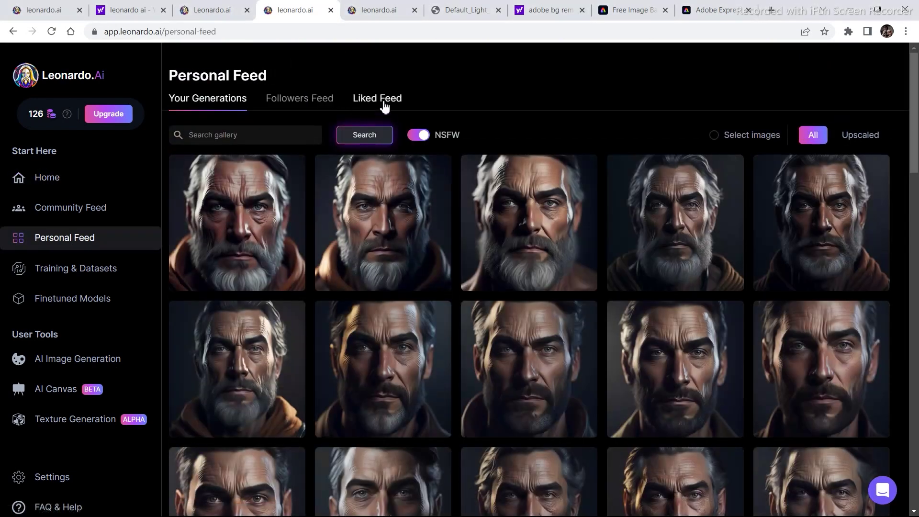
{"action": "left_click", "coordinate": [384, 104]}
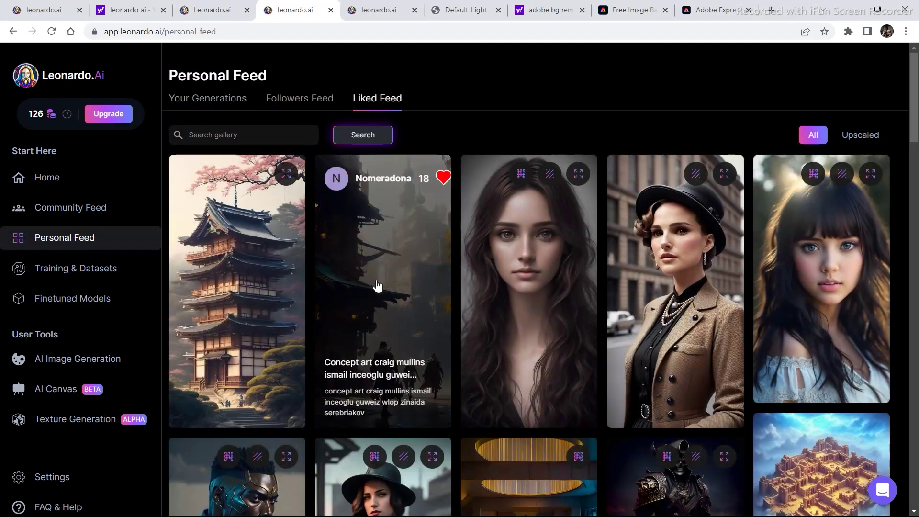
{"action": "left_click", "coordinate": [384, 283]}
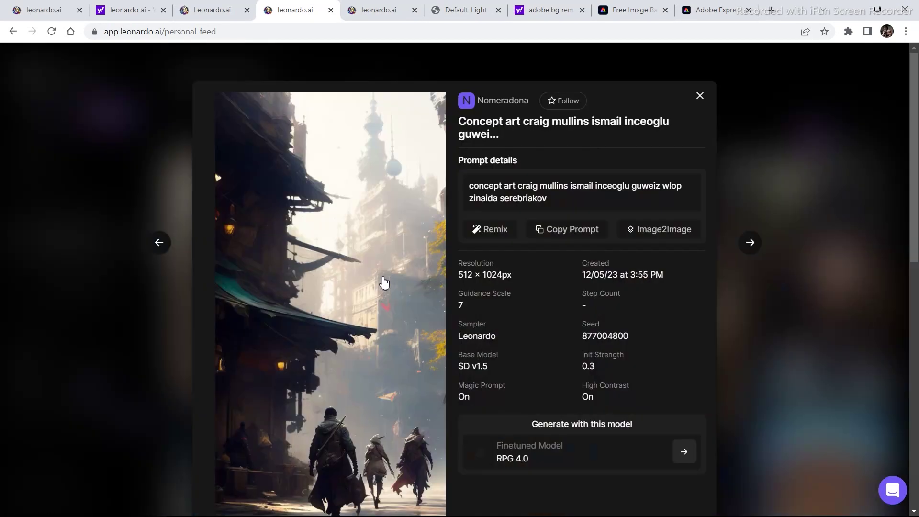
{"action": "scroll", "coordinate": [434, 262], "scroll_direction": "down", "scroll_amount": 1}
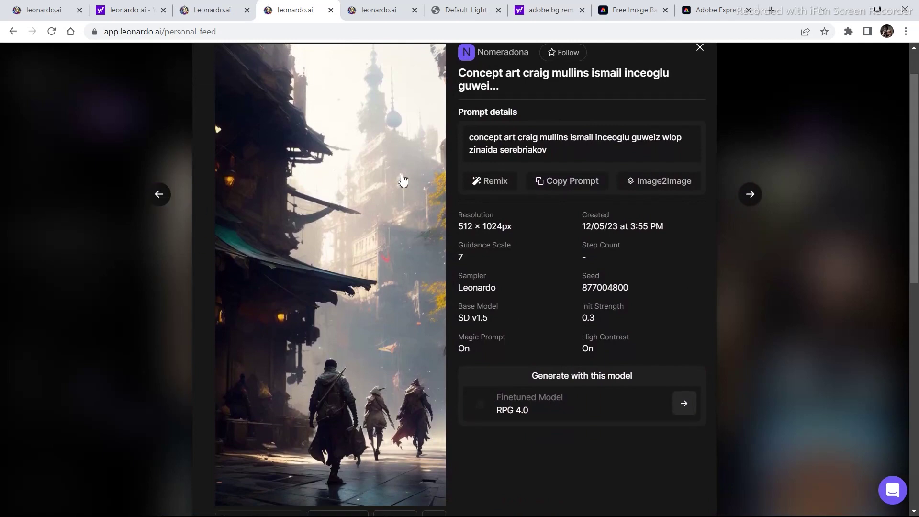
{"action": "left_click", "coordinate": [568, 181]}
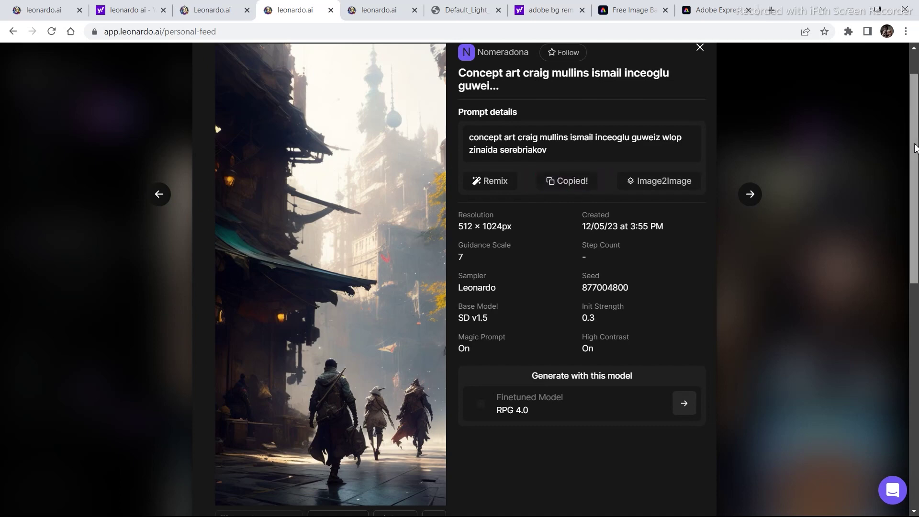
Step: Open the street scene in the canvas editor, scale it down and reposition it so the whole image fits in view
{"action": "left_click_drag", "start_coordinate": [916, 146], "coordinate": [915, 171]}
{"action": "left_click", "coordinate": [443, 469]}
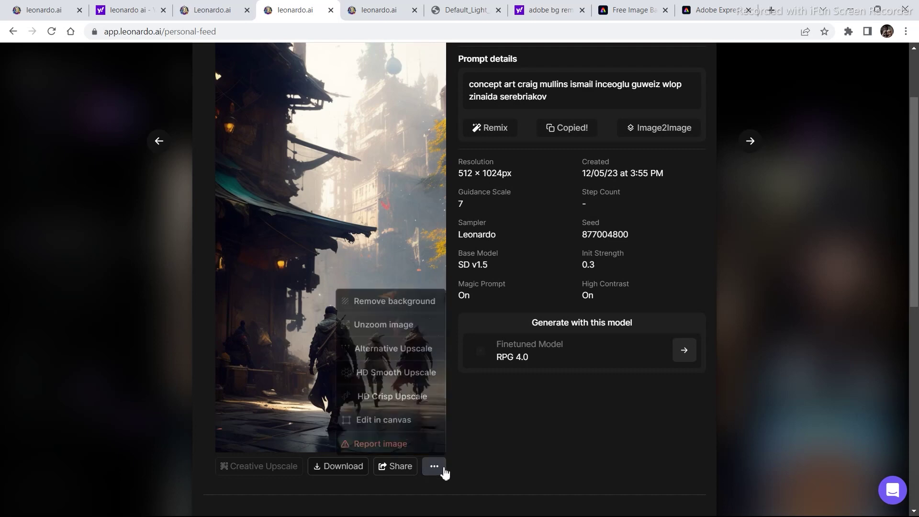
{"action": "left_click", "coordinate": [374, 422]}
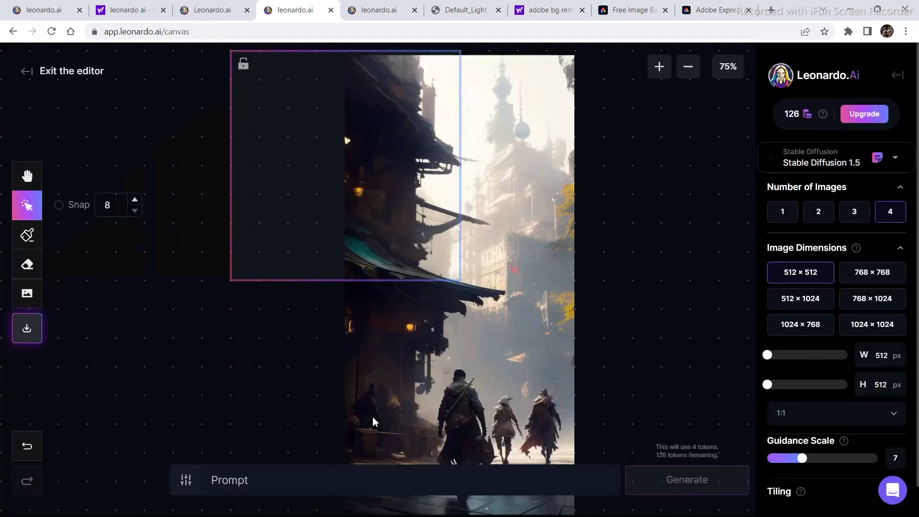
{"action": "left_click", "coordinate": [551, 124]}
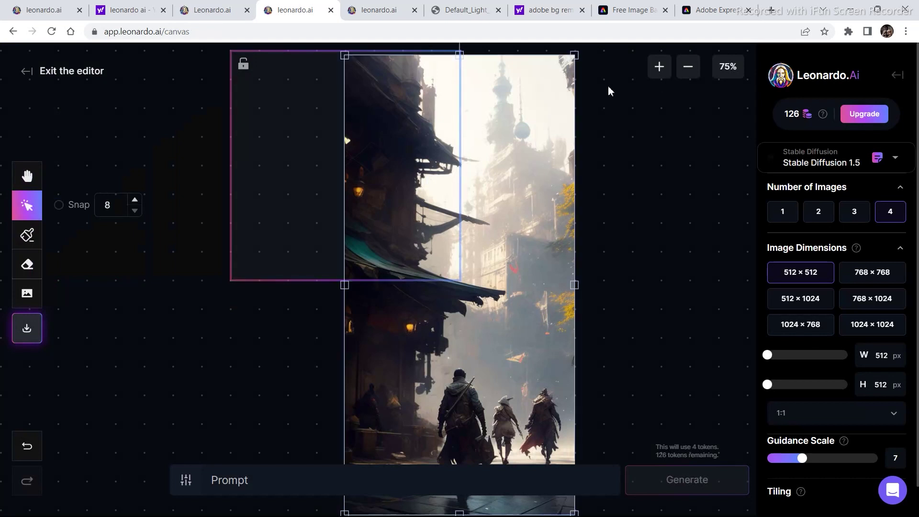
{"action": "left_click_drag", "start_coordinate": [574, 56], "coordinate": [508, 192]}
{"action": "left_click_drag", "start_coordinate": [467, 280], "coordinate": [517, 163]}
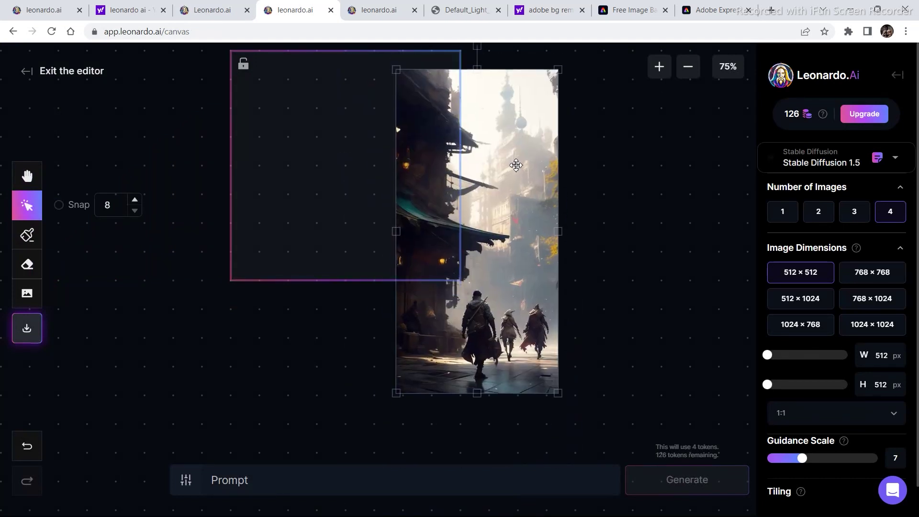
Step: Outpaint the lower left side of the image with the copied prompt, using a 512 × 512 frame with Snap at 8
{"action": "left_click", "coordinate": [349, 486]}
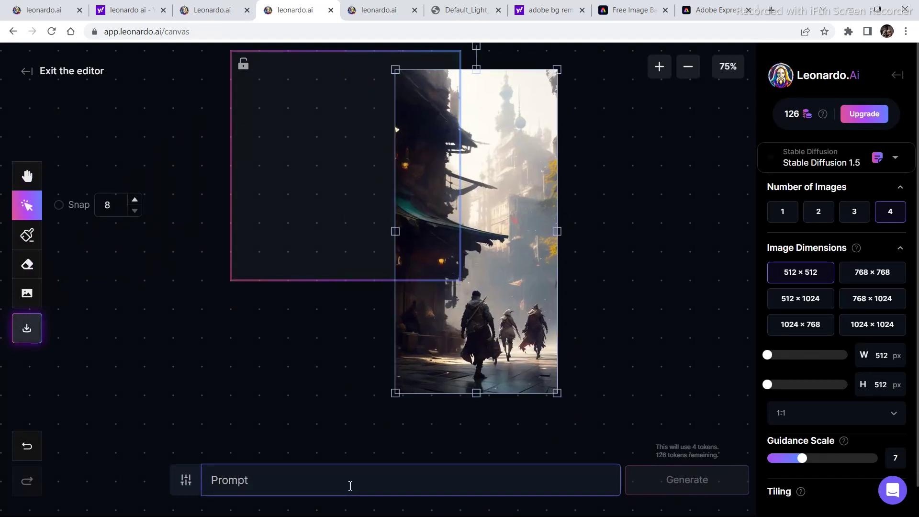
{"action": "key", "text": "ctrl+v"}
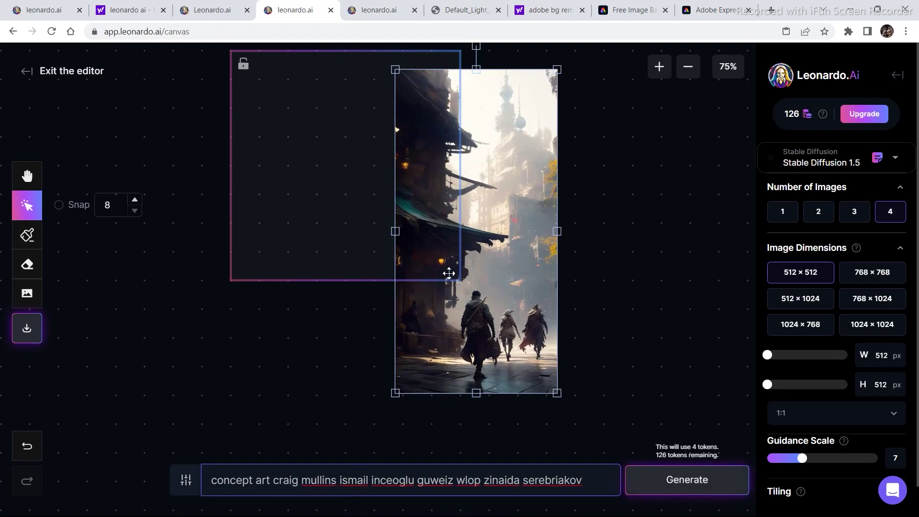
{"action": "left_click_drag", "start_coordinate": [377, 181], "coordinate": [433, 201]}
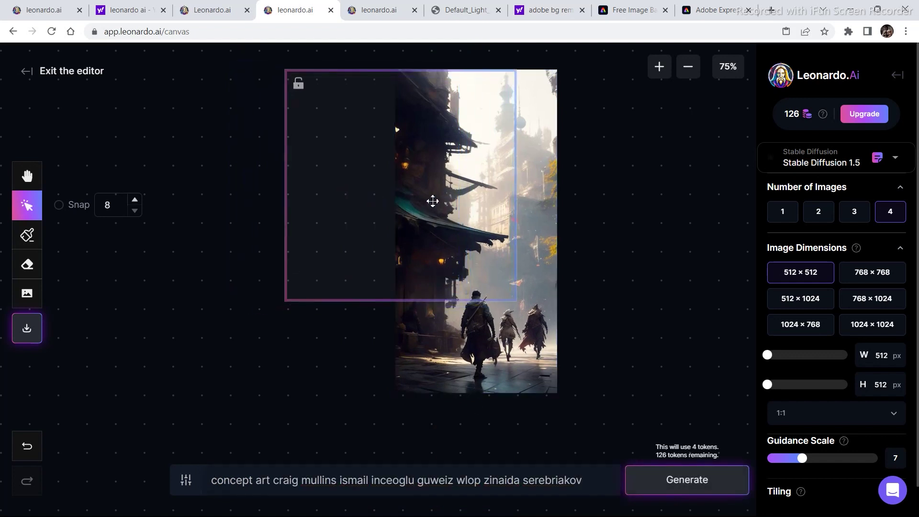
{"action": "left_click", "coordinate": [58, 206]}
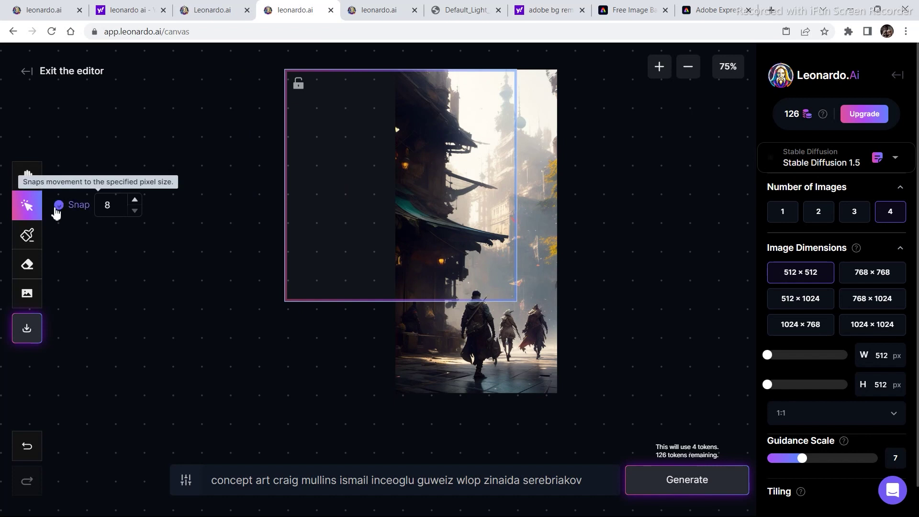
{"action": "left_click_drag", "start_coordinate": [422, 137], "coordinate": [426, 228]}
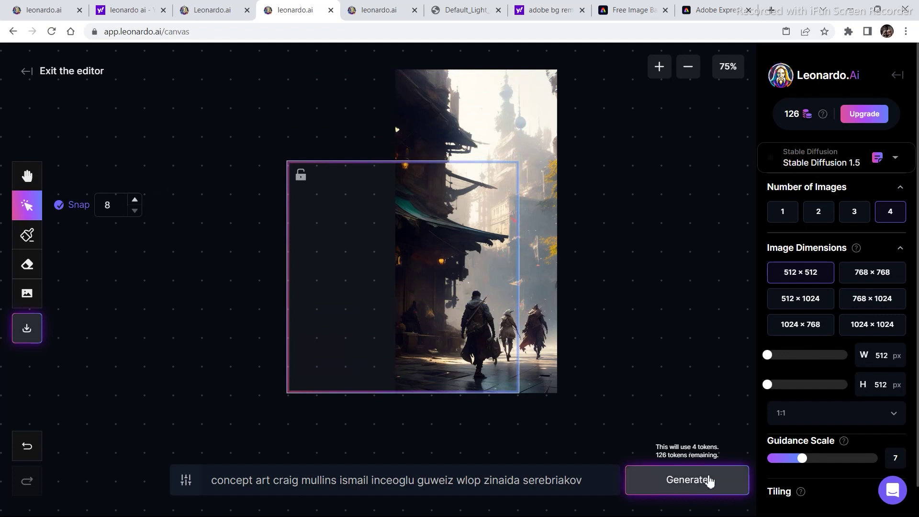
{"action": "left_click", "coordinate": [707, 480]}
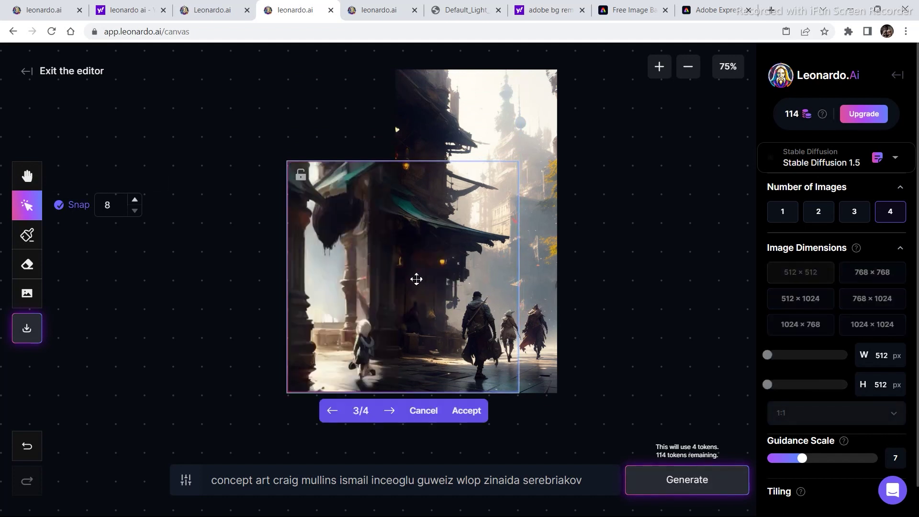
Step: Review the outpainting variations, discard them and generate new ones with the prompt "similar asian architecture"
{"action": "left_click", "coordinate": [390, 411]}
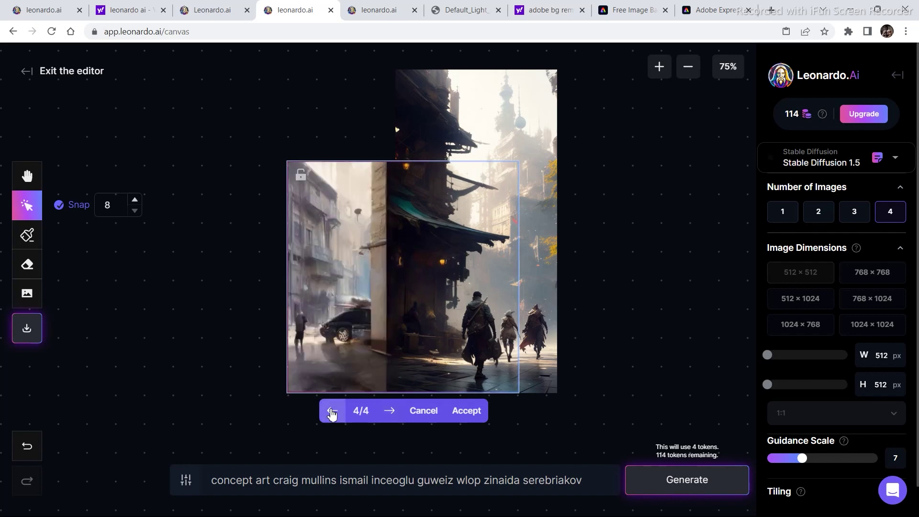
{"action": "left_click", "coordinate": [332, 411]}
{"action": "left_click", "coordinate": [332, 413]}
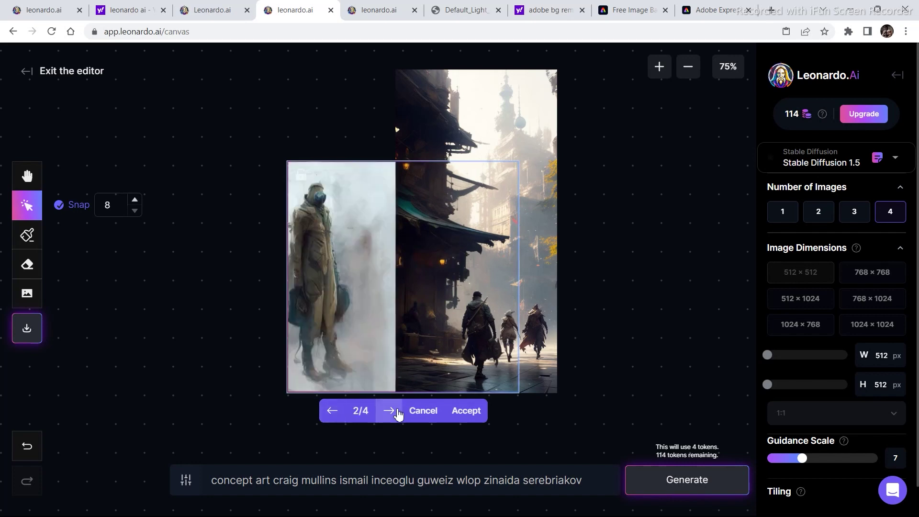
{"action": "left_click_drag", "start_coordinate": [585, 480], "coordinate": [208, 485]}
{"action": "key", "text": "BackSpace"}
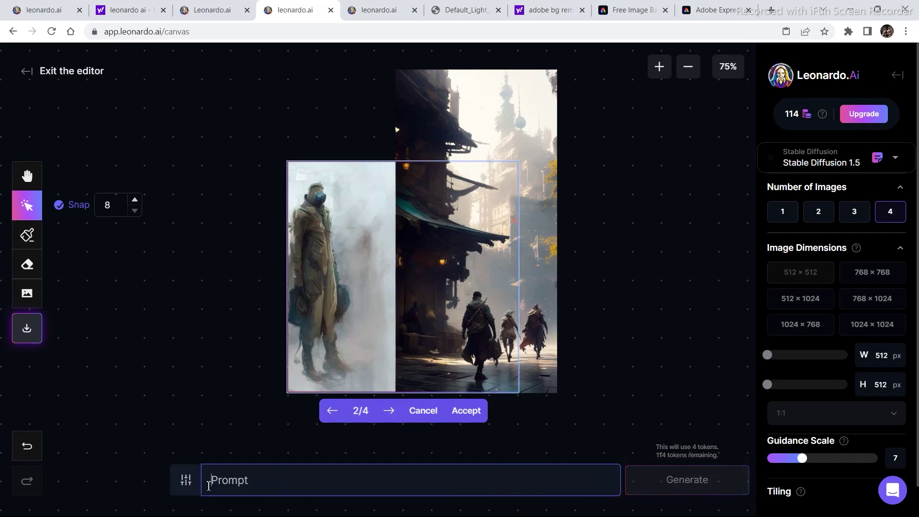
{"action": "left_click", "coordinate": [414, 413]}
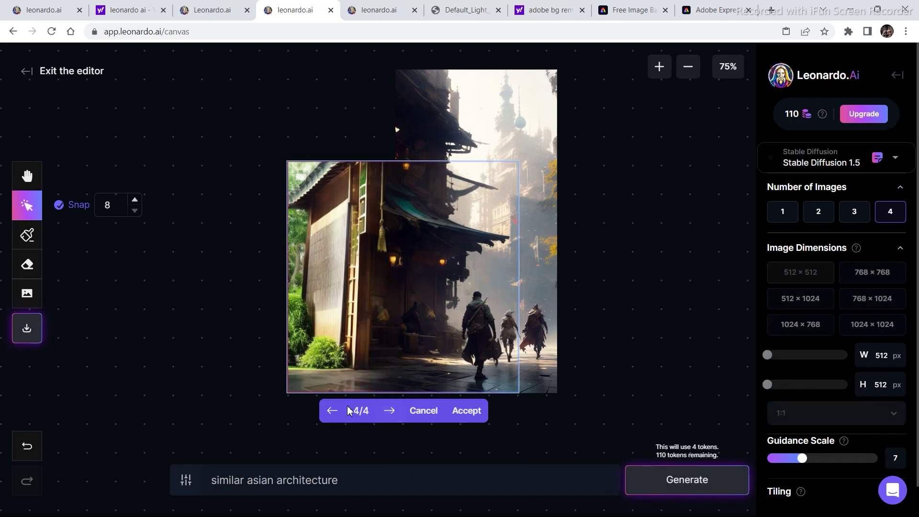
Step: Compare the new variations, regenerate the area with a guidance scale of 8 and accept the second result
{"action": "left_click", "coordinate": [388, 411]}
{"action": "left_click", "coordinate": [388, 411]}
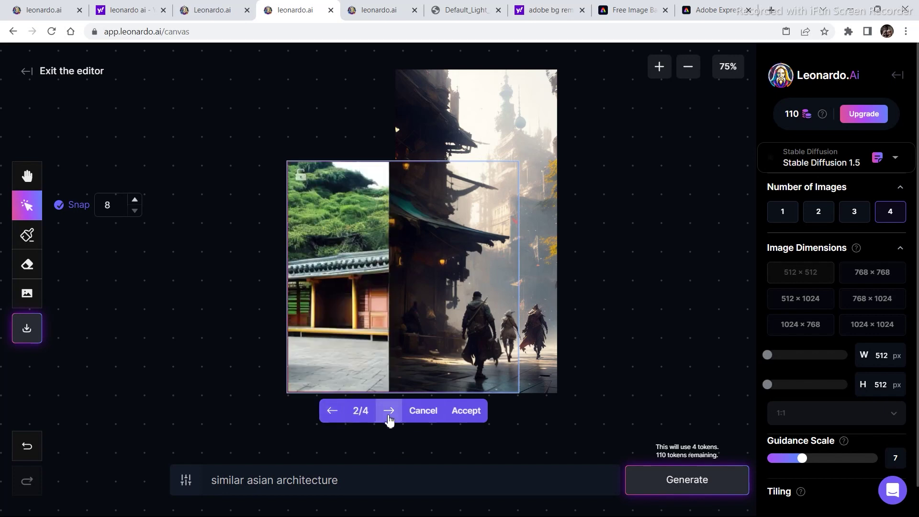
{"action": "left_click", "coordinate": [388, 412]}
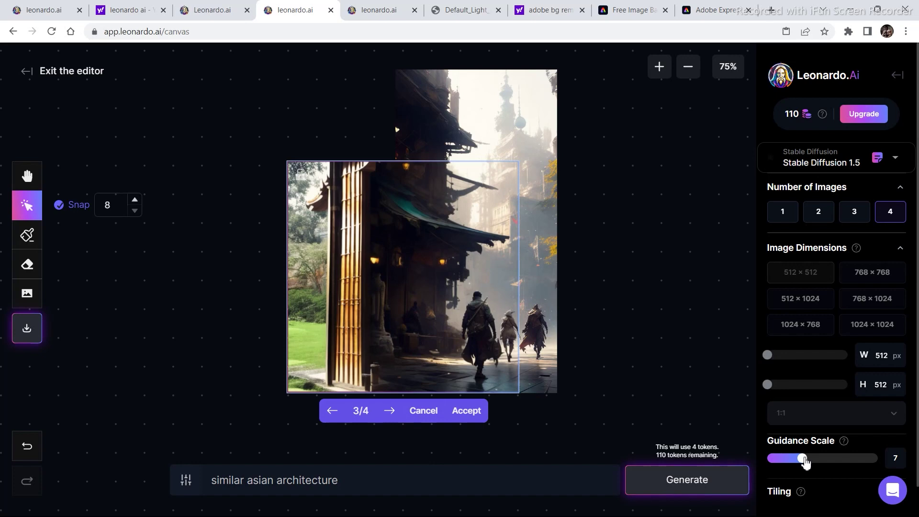
{"action": "left_click_drag", "start_coordinate": [805, 462], "coordinate": [809, 464]}
{"action": "left_click", "coordinate": [667, 487]}
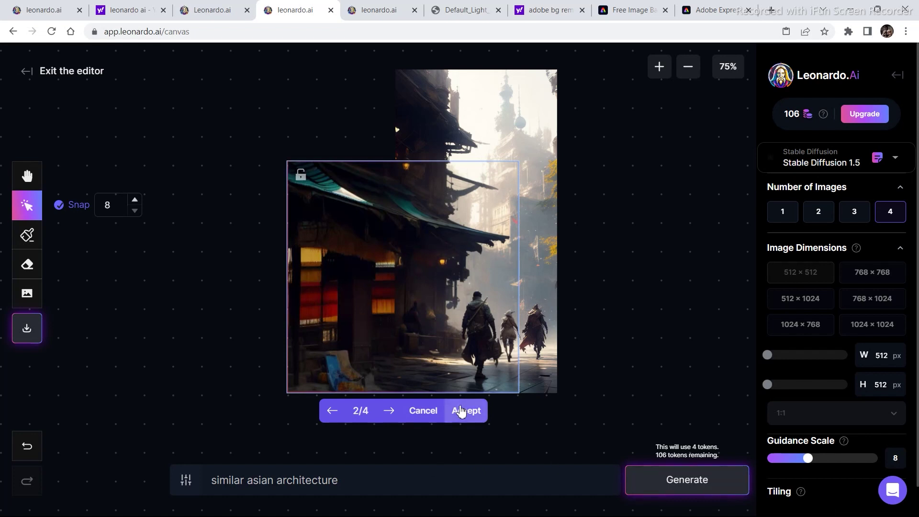
{"action": "left_click", "coordinate": [462, 410]}
Step: Move the generation frame up over the empty upper left corner of the image and generate its missing part
{"action": "left_click_drag", "start_coordinate": [386, 339], "coordinate": [386, 247]}
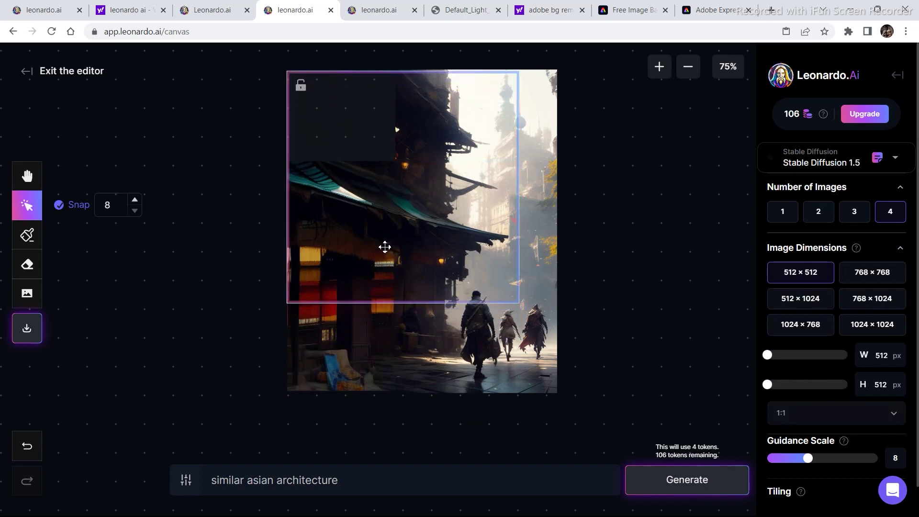
{"action": "left_click_drag", "start_coordinate": [385, 247], "coordinate": [391, 248]}
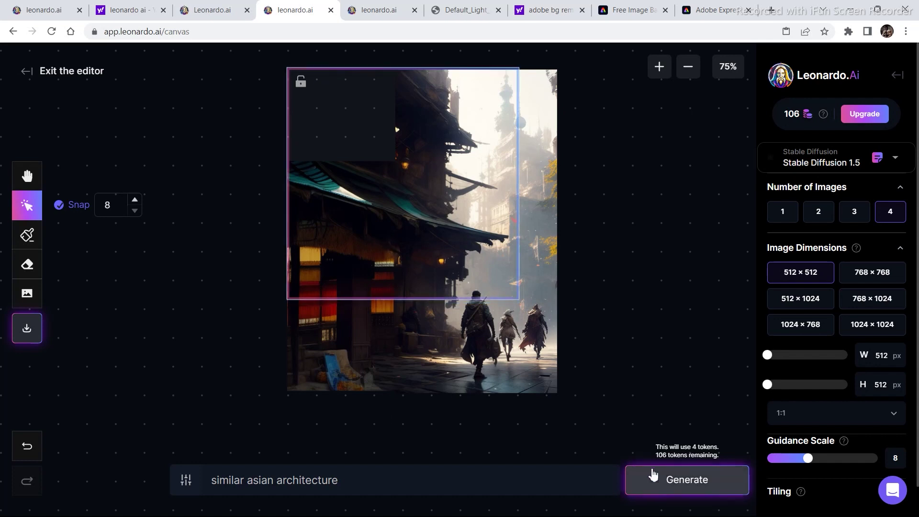
{"action": "left_click", "coordinate": [652, 478]}
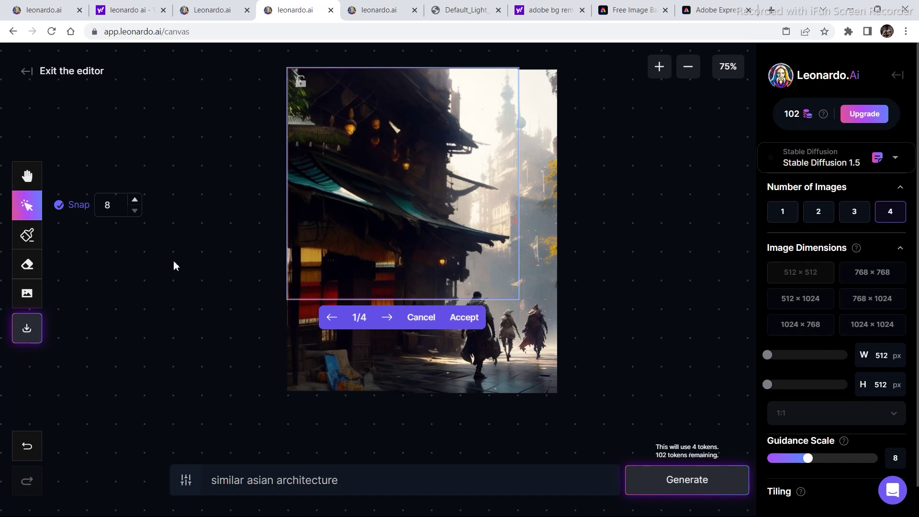
Step: Switch to Adobe Express and upload the Caribbean superhero image from the Downloads folder to have its background removed
{"action": "left_click", "coordinate": [631, 10]}
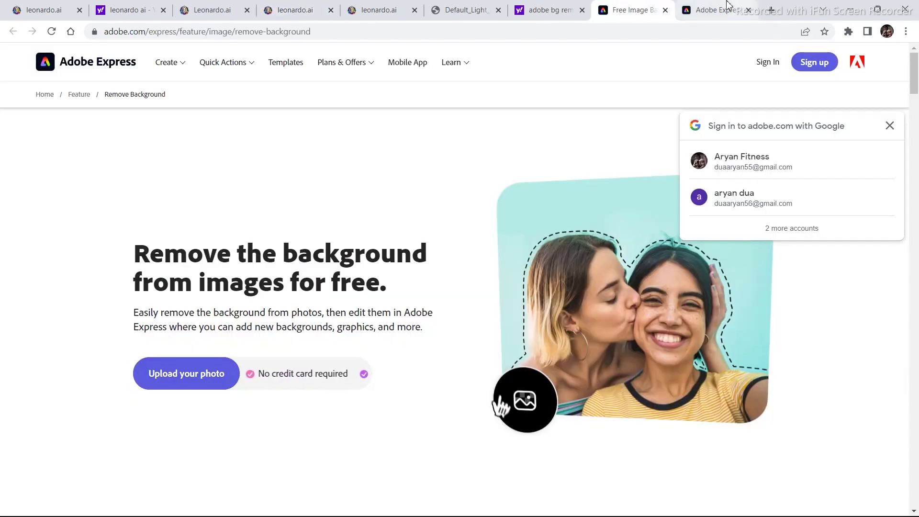
{"action": "left_click", "coordinate": [186, 373]}
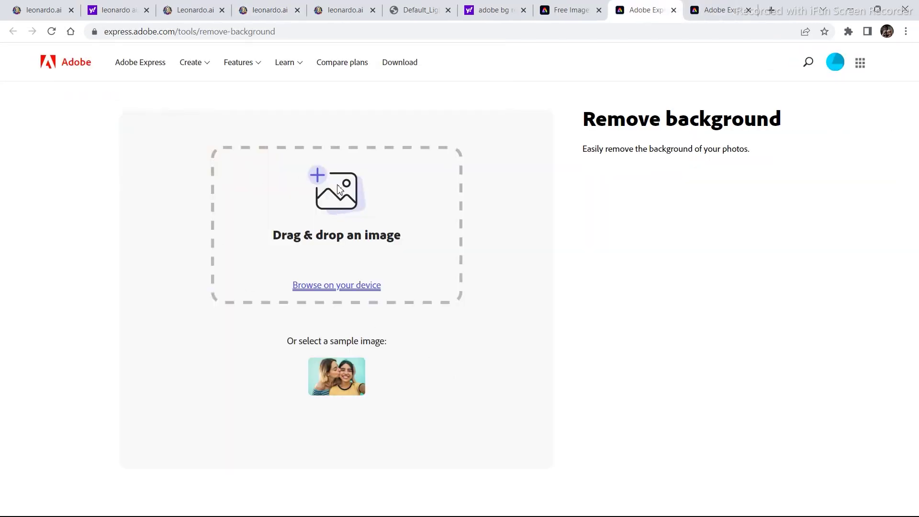
{"action": "left_click", "coordinate": [328, 286]}
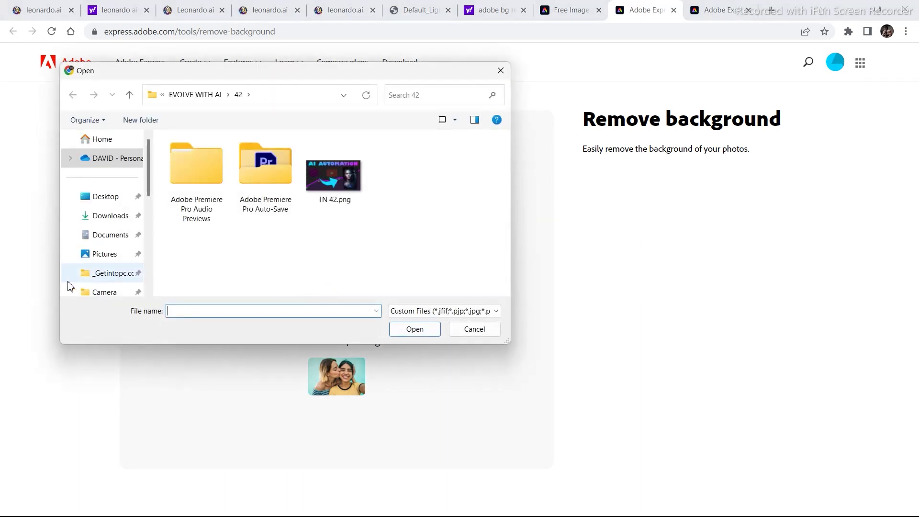
{"action": "left_click", "coordinate": [110, 217]}
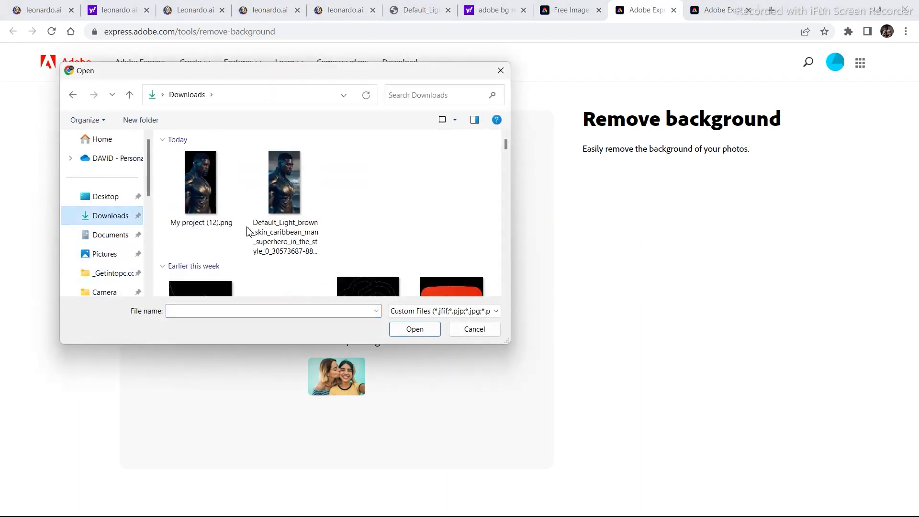
{"action": "double_click", "coordinate": [286, 184]}
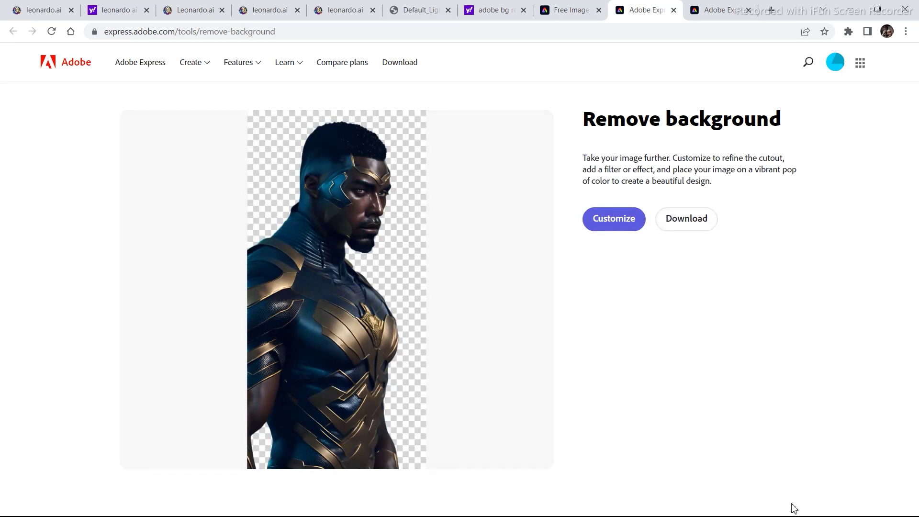
Step: Return to the Leonardo.Ai canvas and import the superhero cutout My project (12).png from the computer
{"action": "key", "text": "ctrl+4"}
{"action": "mouse_move", "coordinate": [26, 293]}
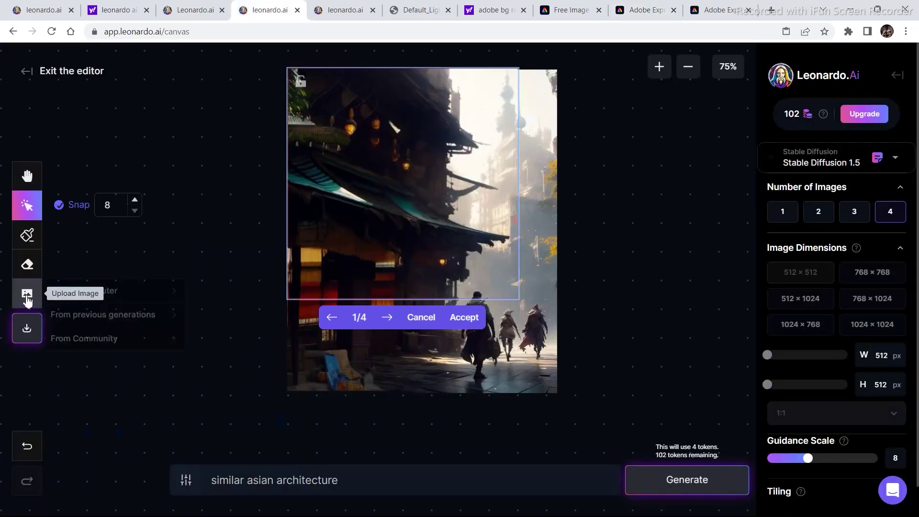
{"action": "left_click", "coordinate": [82, 290]}
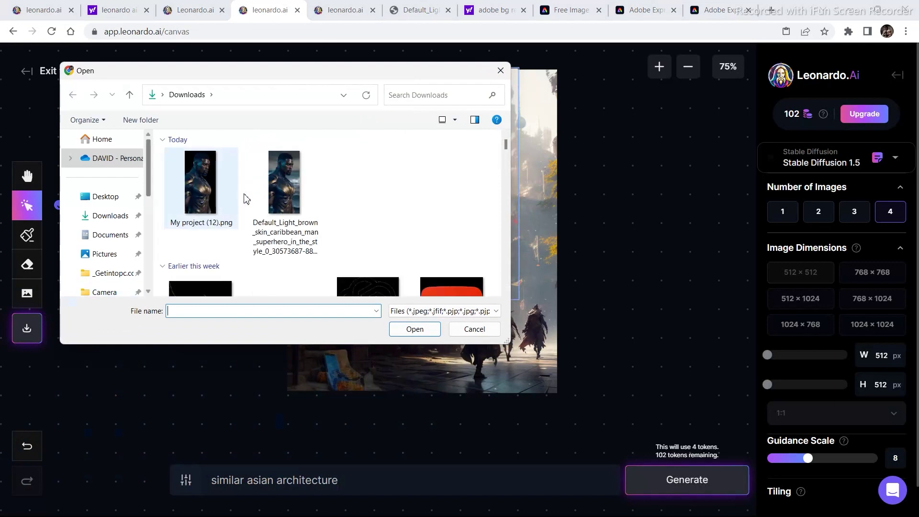
{"action": "double_click", "coordinate": [199, 193]}
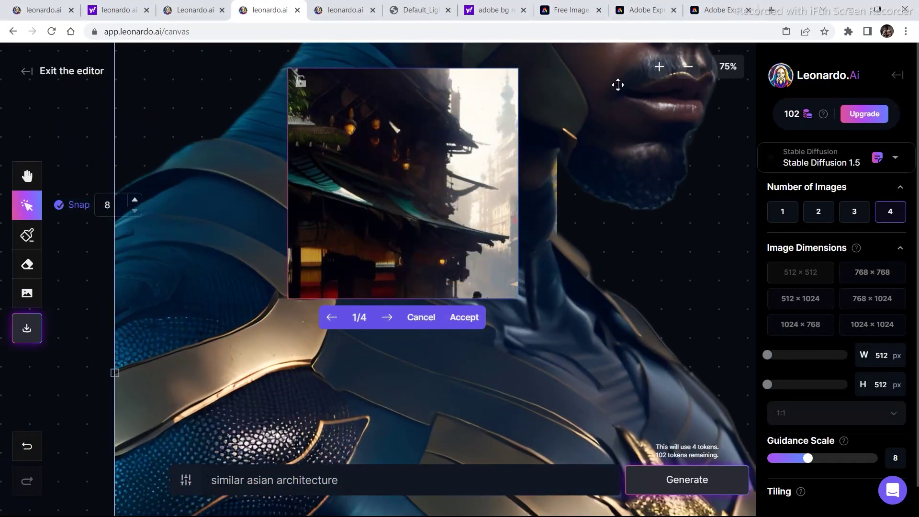
Step: Scale down the superhero cutout and place it over the lower left part of the street scene
{"action": "left_click_drag", "start_coordinate": [617, 85], "coordinate": [595, 307]}
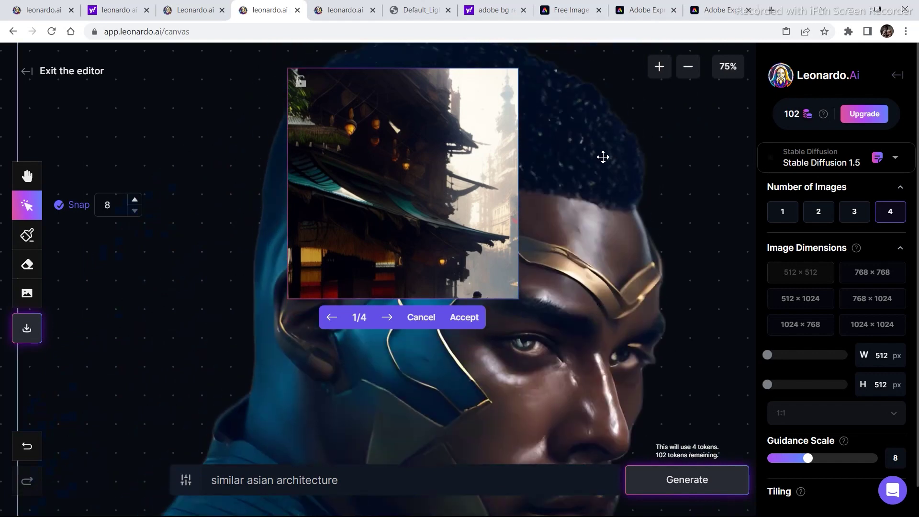
{"action": "left_click_drag", "start_coordinate": [603, 157], "coordinate": [669, 117]}
{"action": "left_click", "coordinate": [687, 67]}
{"action": "left_click", "coordinate": [686, 69]}
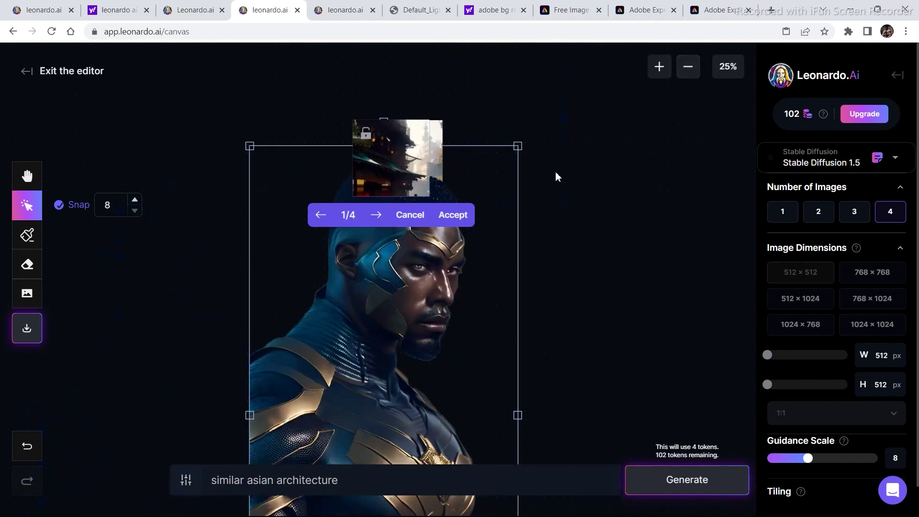
{"action": "left_click_drag", "start_coordinate": [519, 146], "coordinate": [347, 287]}
{"action": "scroll", "coordinate": [347, 287], "scroll_direction": "up", "scroll_amount": 2}
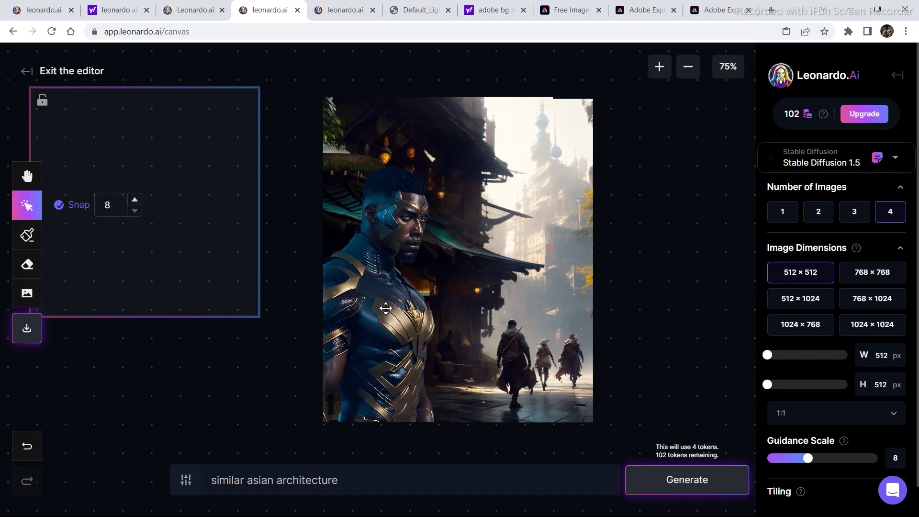
{"action": "mouse_move", "coordinate": [385, 316]}
{"action": "left_mouse_down"}
{"action": "mouse_move", "coordinate": [420, 316]}
{"action": "mouse_move", "coordinate": [399, 292]}
{"action": "mouse_move", "coordinate": [384, 312]}
{"action": "mouse_move", "coordinate": [670, 251]}
{"action": "mouse_move", "coordinate": [483, 302]}
{"action": "mouse_move", "coordinate": [385, 321]}
{"action": "mouse_move", "coordinate": [384, 310]}
{"action": "left_mouse_up"}
{"action": "left_click", "coordinate": [676, 238]}
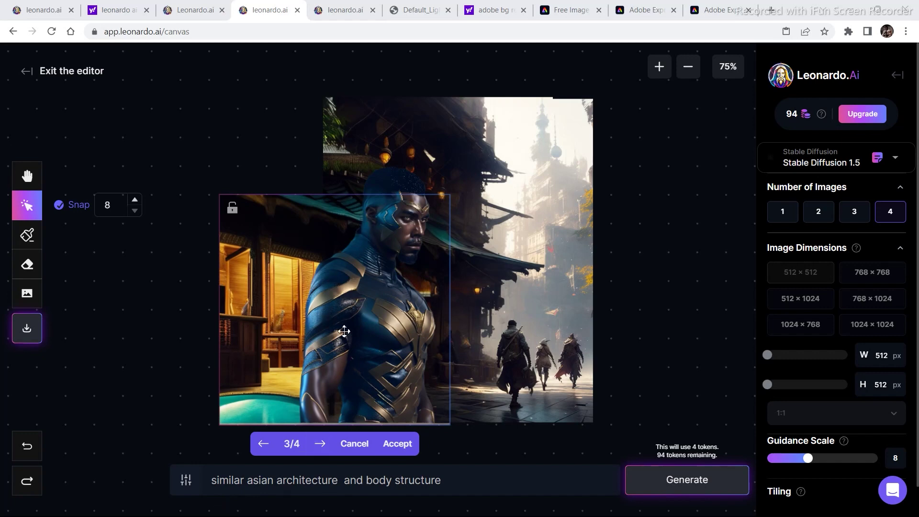
Step: Discard the current variations, regenerate the area left of the superhero with the same prompt, and browse and discard the new results
{"action": "left_click", "coordinate": [353, 439]}
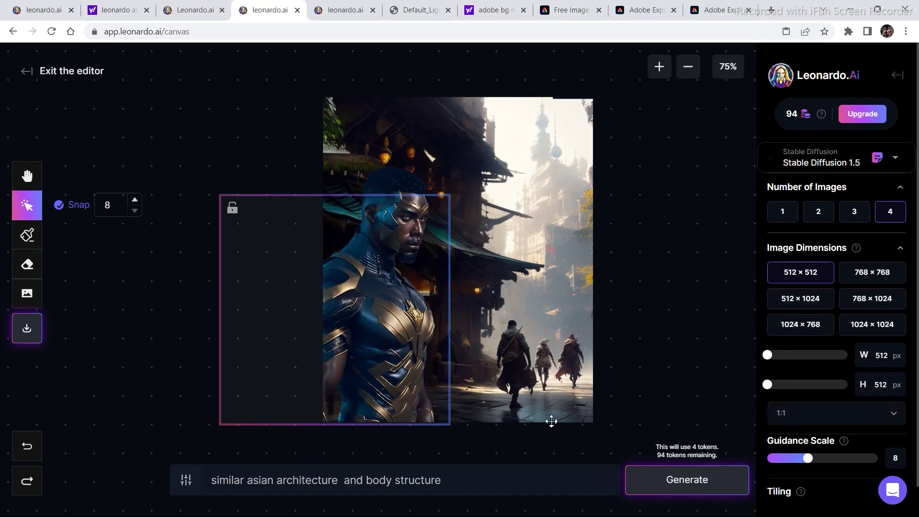
{"action": "left_click", "coordinate": [683, 478]}
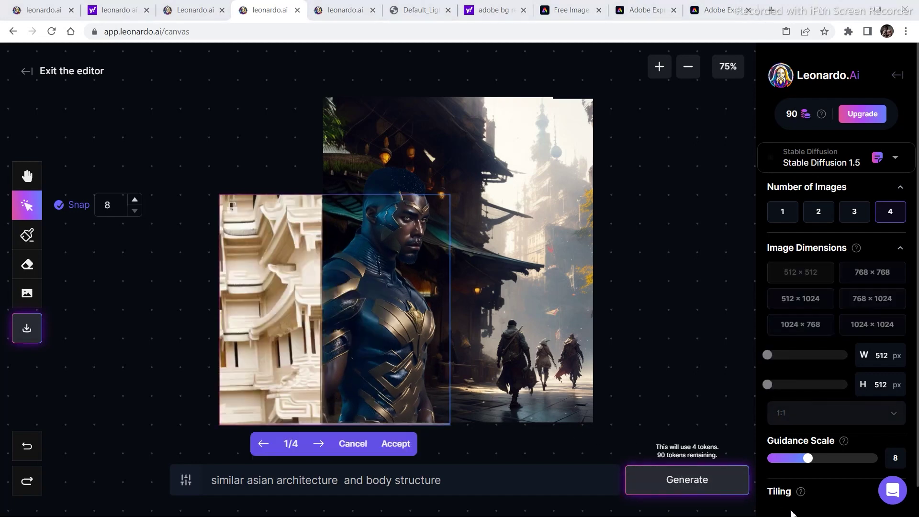
{"action": "left_click", "coordinate": [319, 444]}
{"action": "left_click", "coordinate": [318, 444]}
{"action": "left_click", "coordinate": [319, 444]}
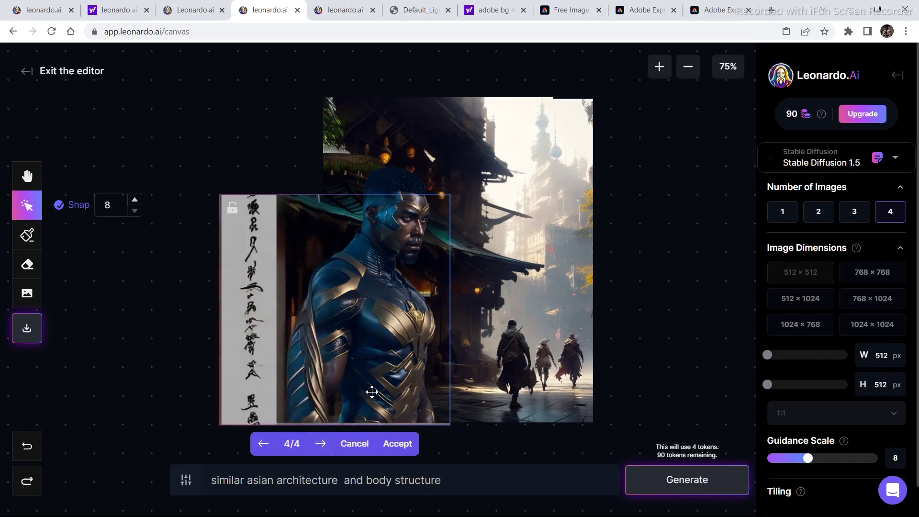
{"action": "left_click", "coordinate": [357, 445]}
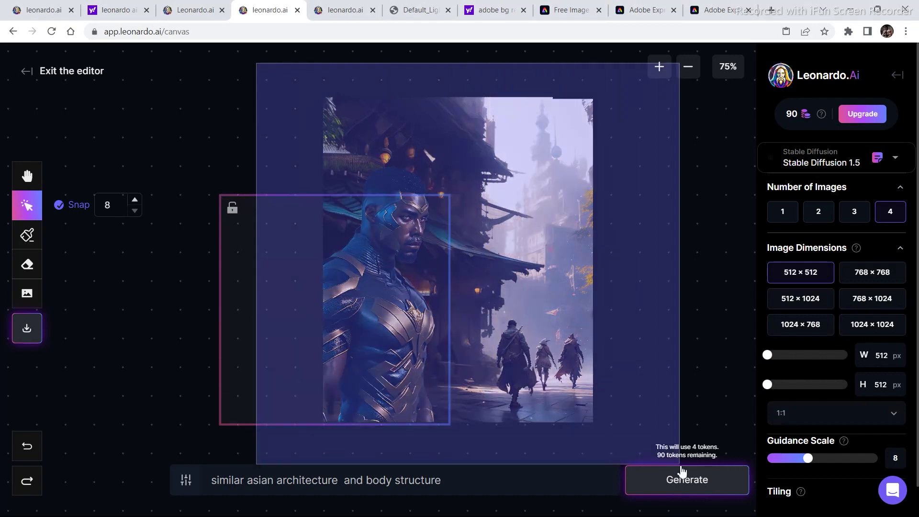
Step: Shrink the whole composition slightly, shift the generation frame over its lower left edge, and generate with "similar asian architecture and body structure"
{"action": "left_click", "coordinate": [594, 144]}
{"action": "left_click_drag", "start_coordinate": [593, 98], "coordinate": [553, 144]}
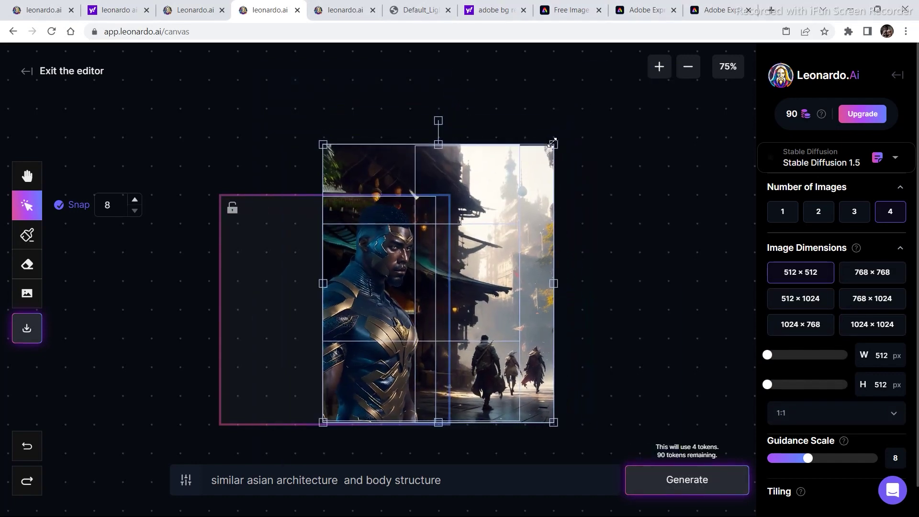
{"action": "left_click", "coordinate": [213, 327]}
{"action": "left_click_drag", "start_coordinate": [264, 285], "coordinate": [292, 282]}
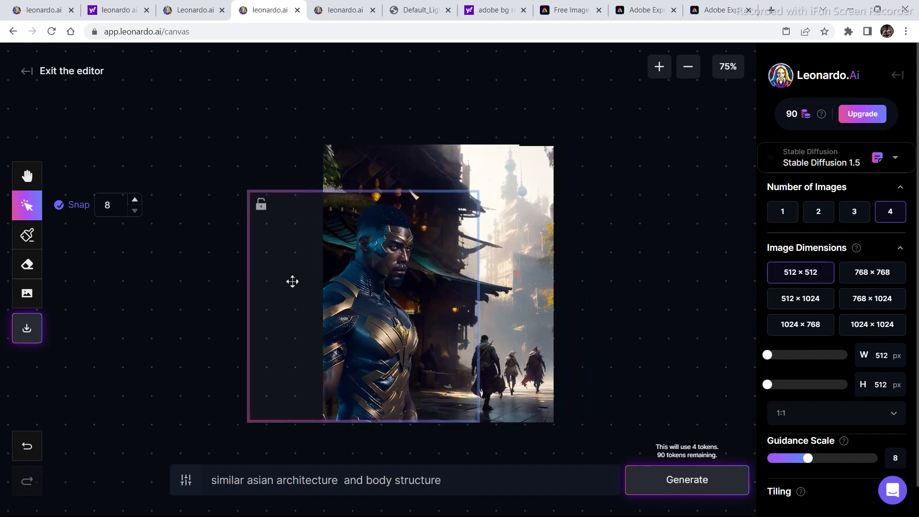
{"action": "left_click", "coordinate": [680, 479]}
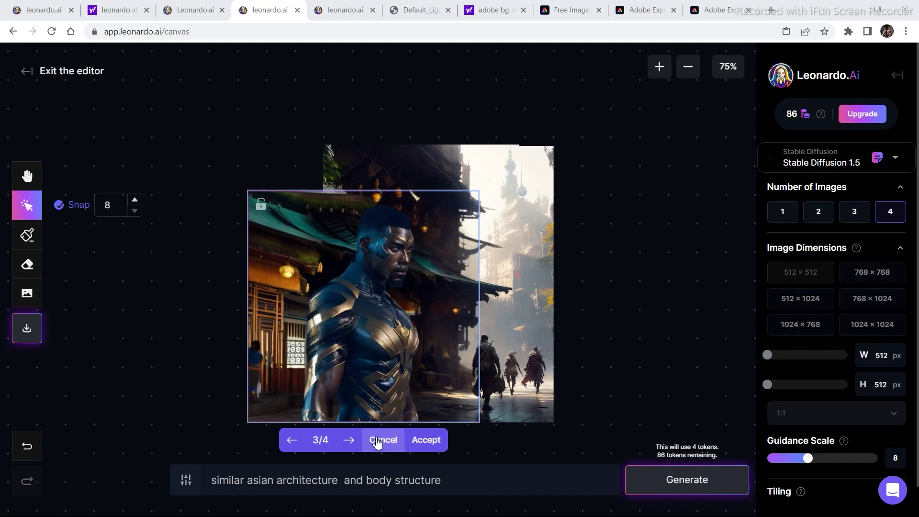
Step: Compare the four variations of the area beside the superhero and accept the third one
{"action": "left_click", "coordinate": [348, 440]}
{"action": "left_click", "coordinate": [349, 439]}
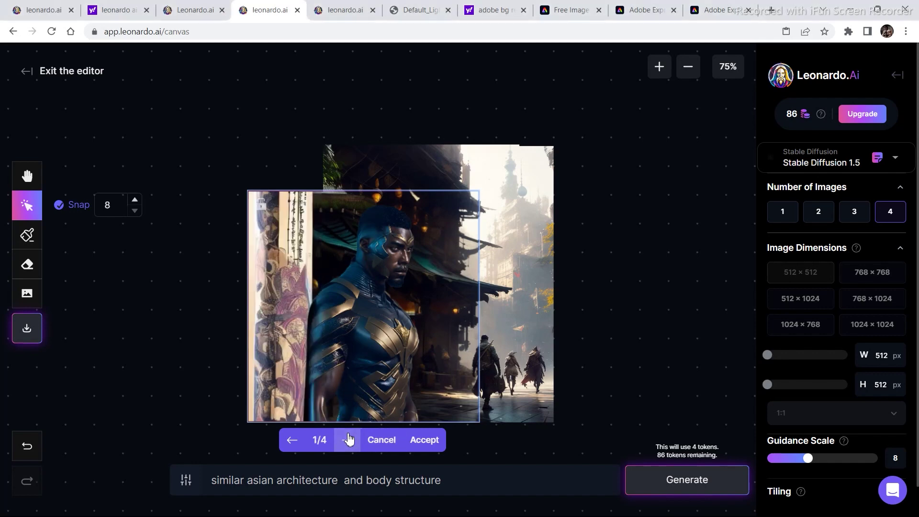
{"action": "left_click", "coordinate": [348, 440]}
{"action": "left_click", "coordinate": [348, 439]}
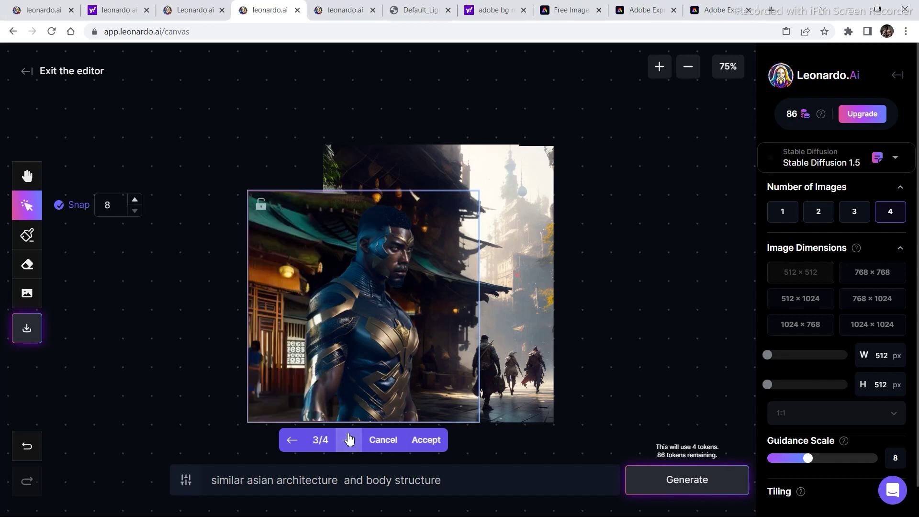
{"action": "left_click", "coordinate": [349, 439]}
{"action": "left_click", "coordinate": [293, 440]}
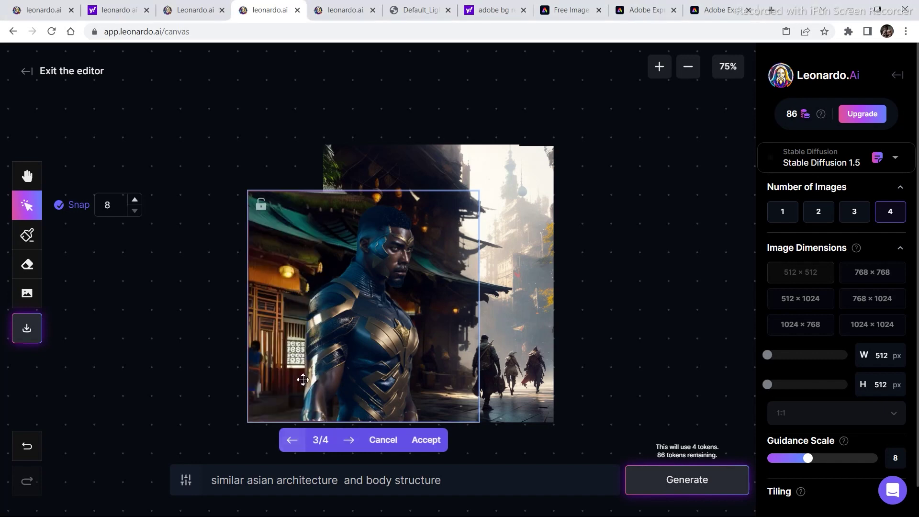
{"action": "left_click", "coordinate": [426, 440]}
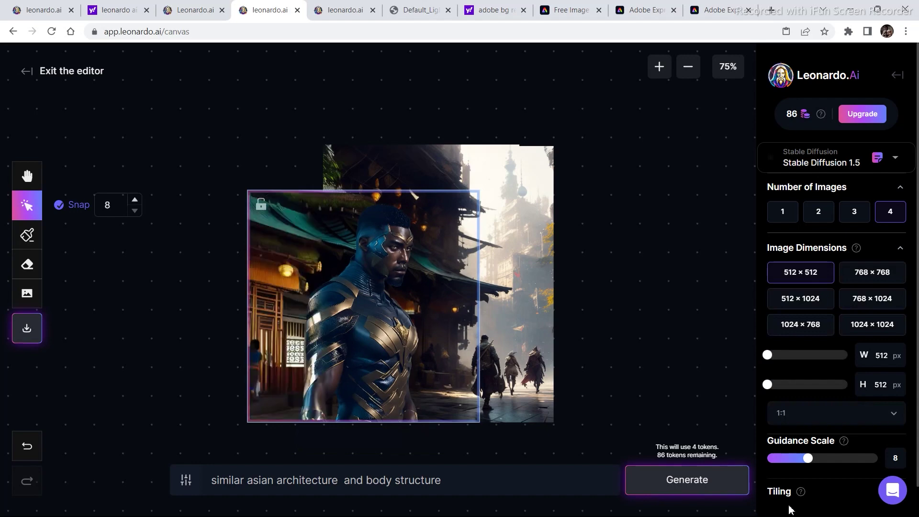
Step: Move the generation frame up over the empty upper left corner of the composition and generate its missing part
{"action": "left_click_drag", "start_coordinate": [374, 324], "coordinate": [373, 277]}
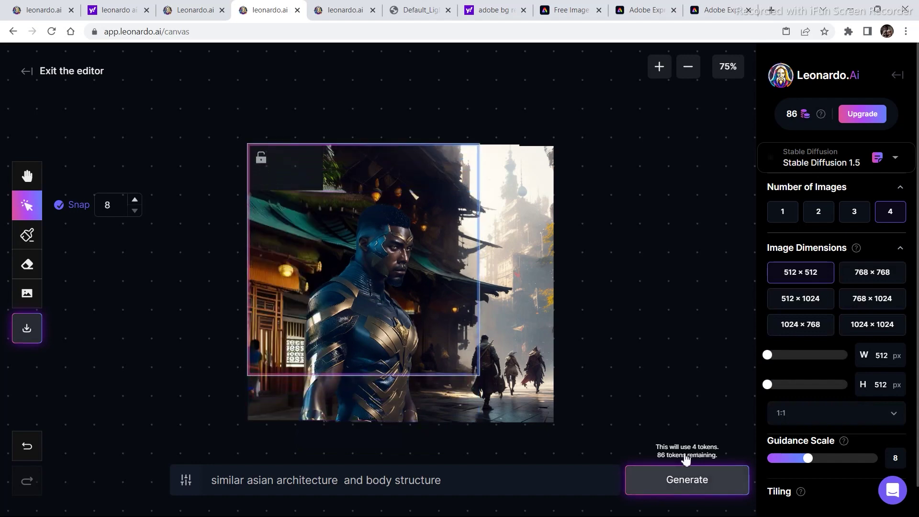
{"action": "left_click", "coordinate": [710, 484]}
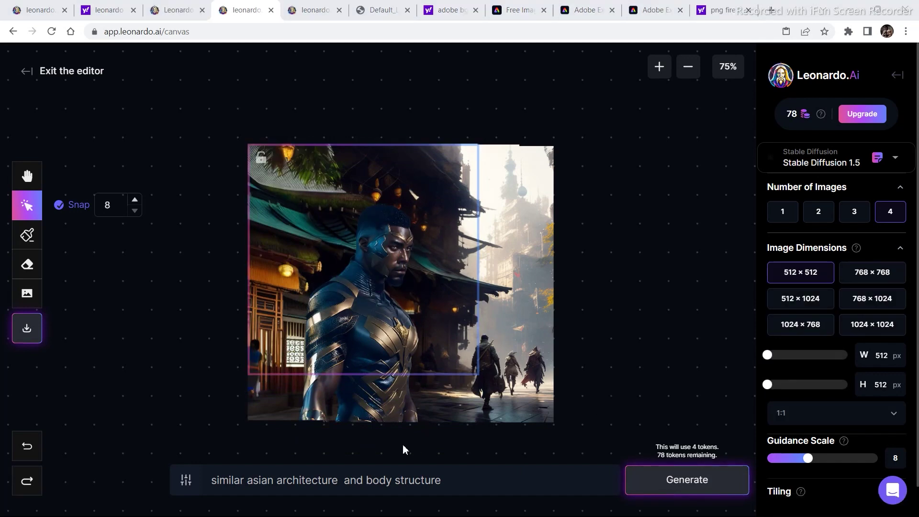
Step: Import the fire-sparkle-qmo image from the computer and shrink and position it over the street scene
{"action": "left_click", "coordinate": [27, 293]}
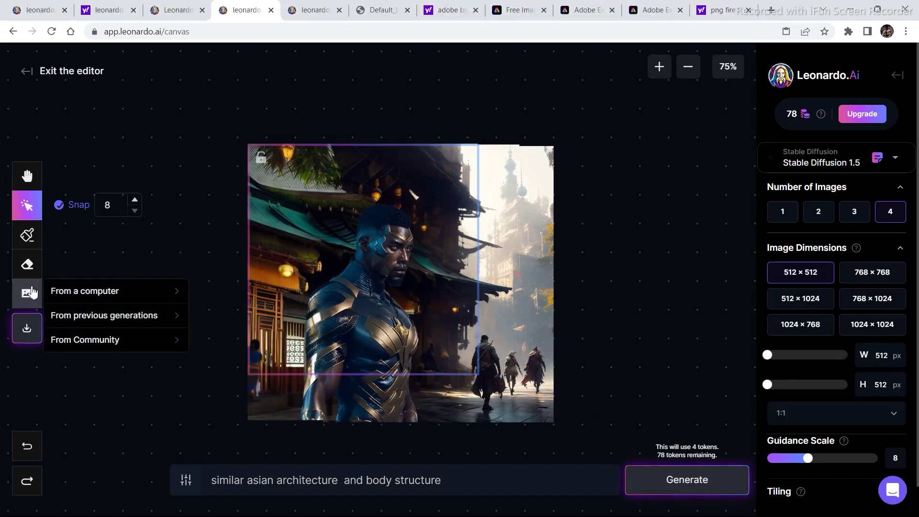
{"action": "left_click", "coordinate": [91, 287]}
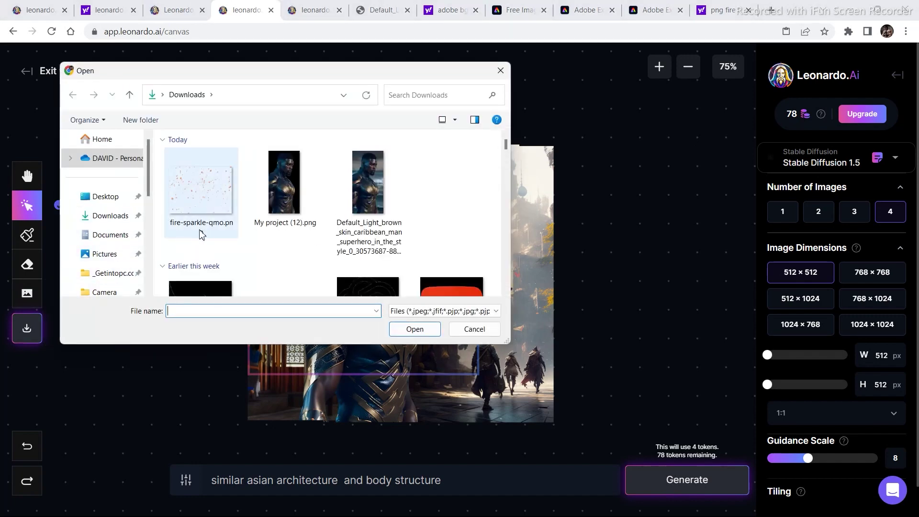
{"action": "double_click", "coordinate": [190, 205]}
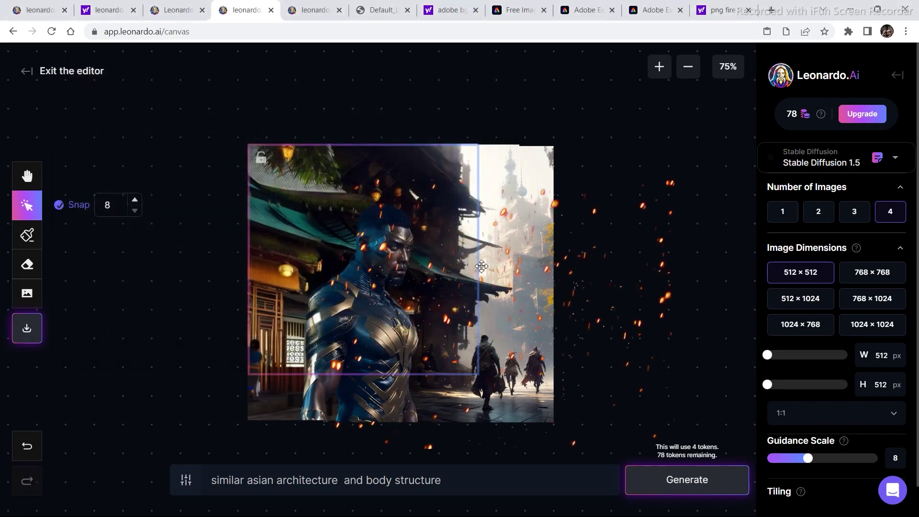
{"action": "left_click_drag", "start_coordinate": [555, 272], "coordinate": [471, 247]}
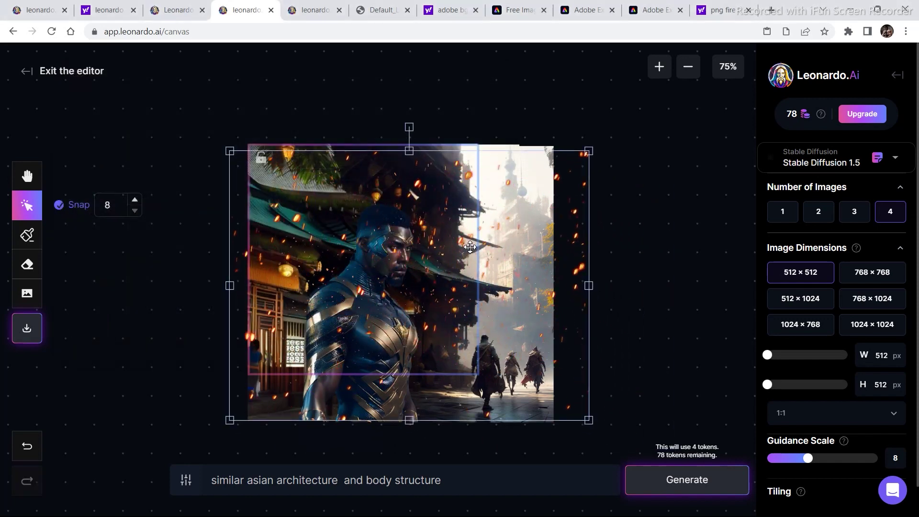
{"action": "left_click_drag", "start_coordinate": [595, 158], "coordinate": [567, 177]}
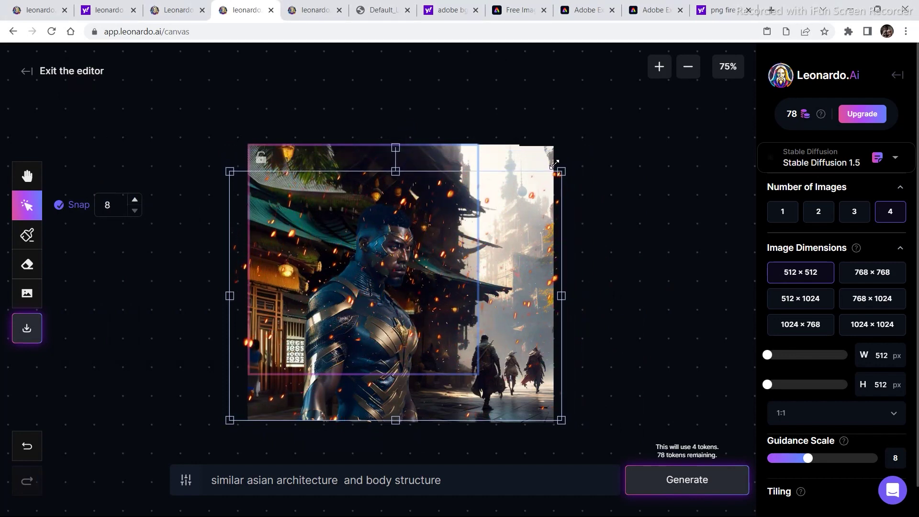
{"action": "left_click_drag", "start_coordinate": [506, 228], "coordinate": [506, 206]}
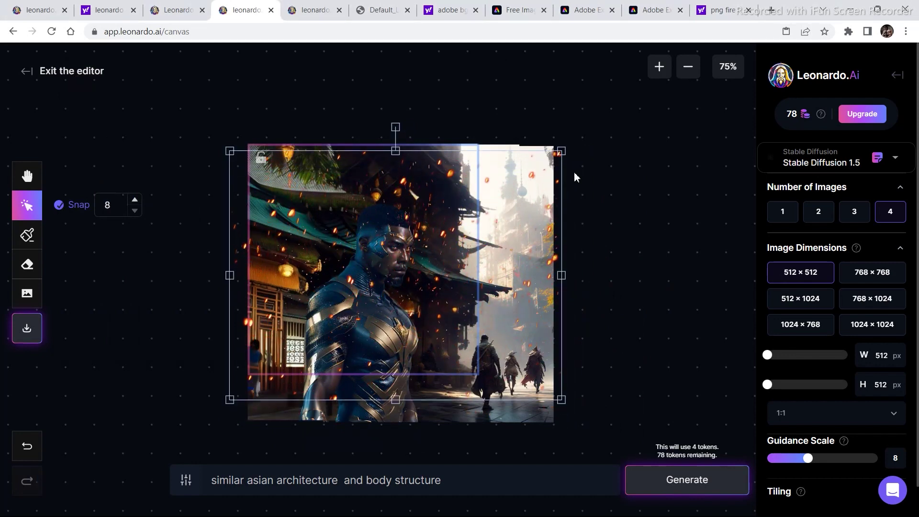
{"action": "left_click", "coordinate": [794, 509]}
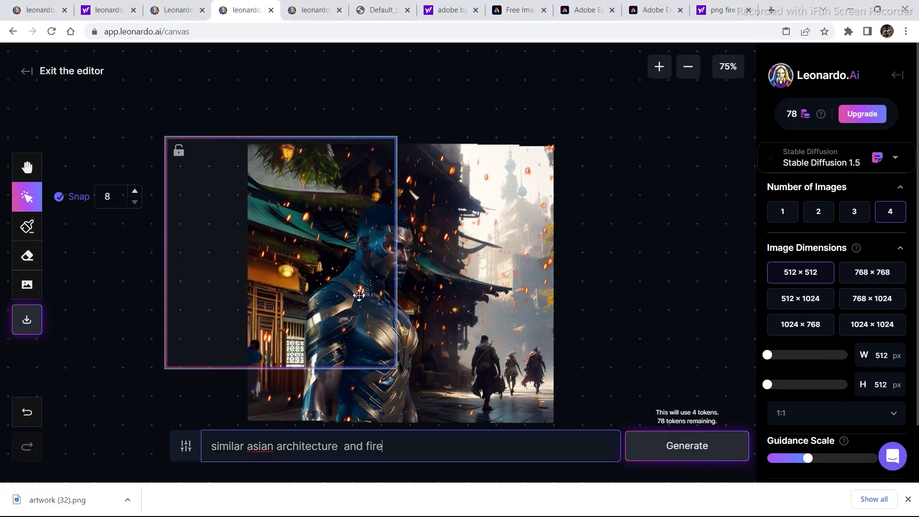
Step: Align the generation frame with the composition's top edge, generate with "similar asian architecture and fire", and accept the fourth variation
{"action": "left_click_drag", "start_coordinate": [271, 156], "coordinate": [271, 161]}
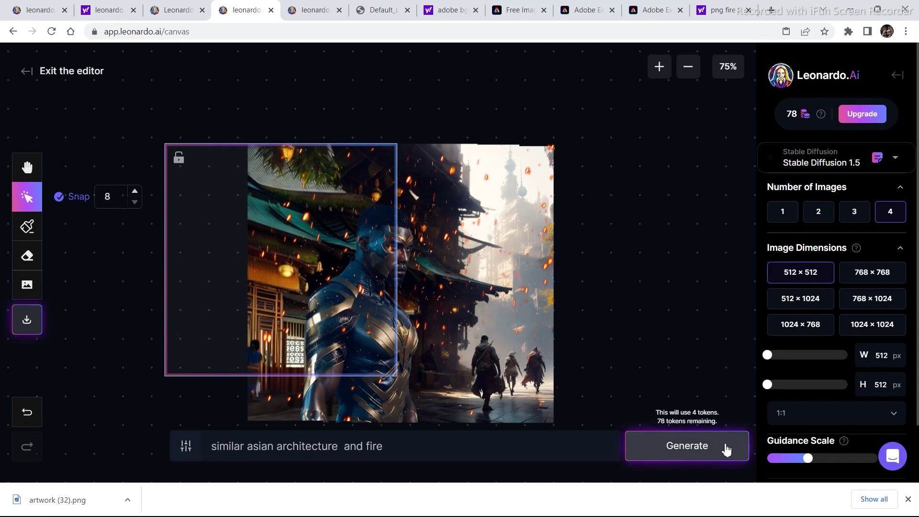
{"action": "left_click", "coordinate": [726, 449]}
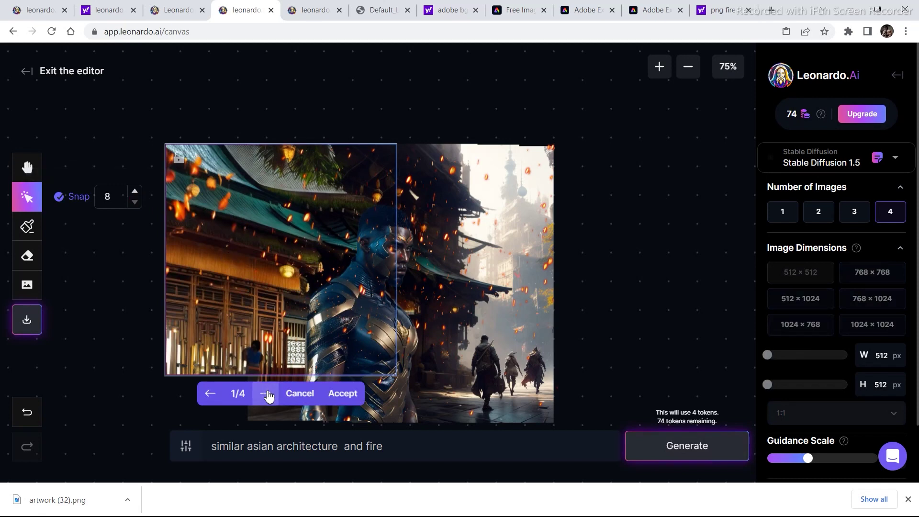
{"action": "left_click", "coordinate": [266, 394]}
{"action": "left_click", "coordinate": [267, 394]}
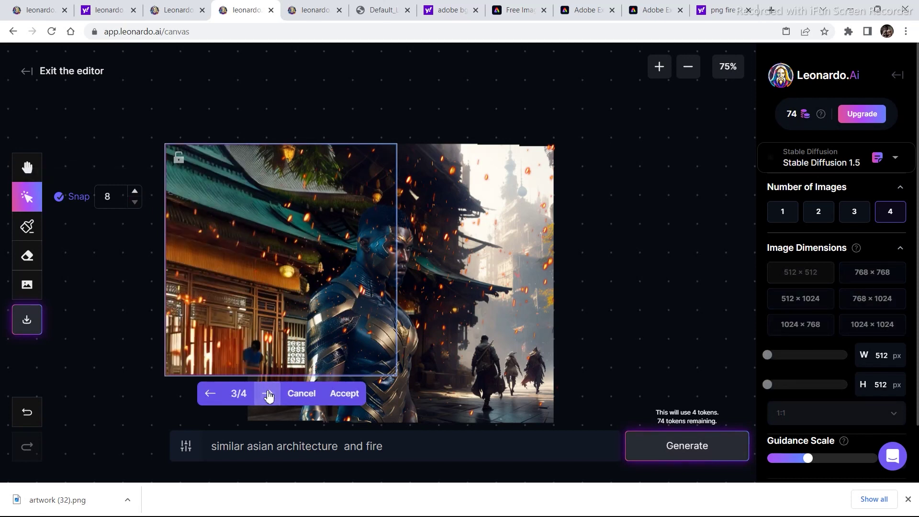
{"action": "left_click", "coordinate": [268, 394]}
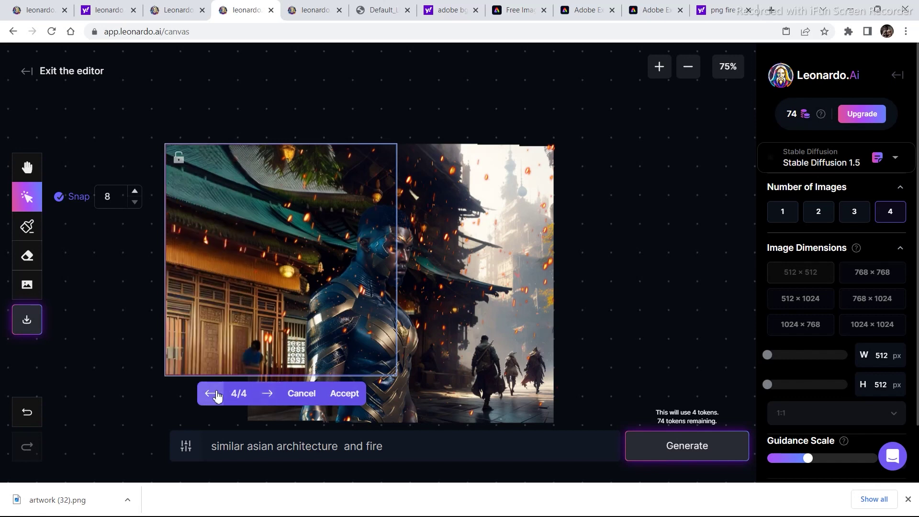
{"action": "left_click", "coordinate": [334, 395]}
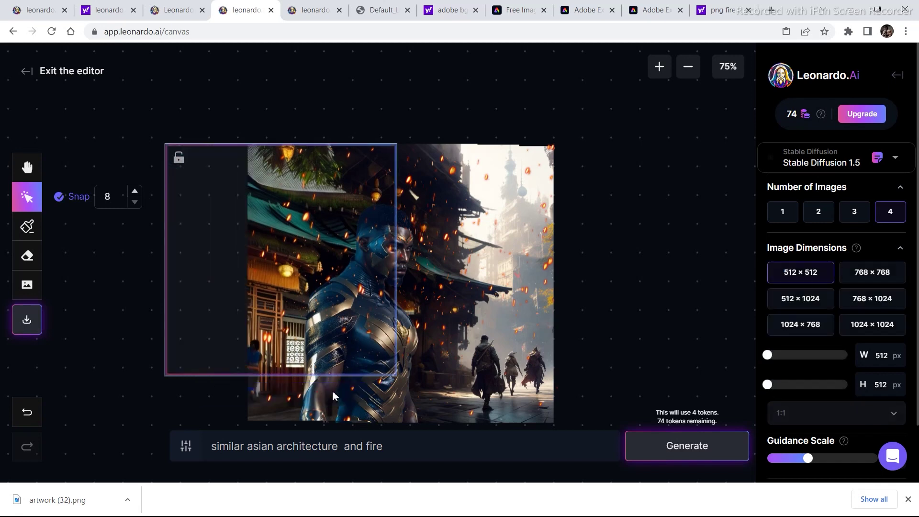
Step: Move the generation frame down over the empty lower left corner beside the superhero and generate the missing part
{"action": "left_click_drag", "start_coordinate": [289, 331], "coordinate": [289, 377]}
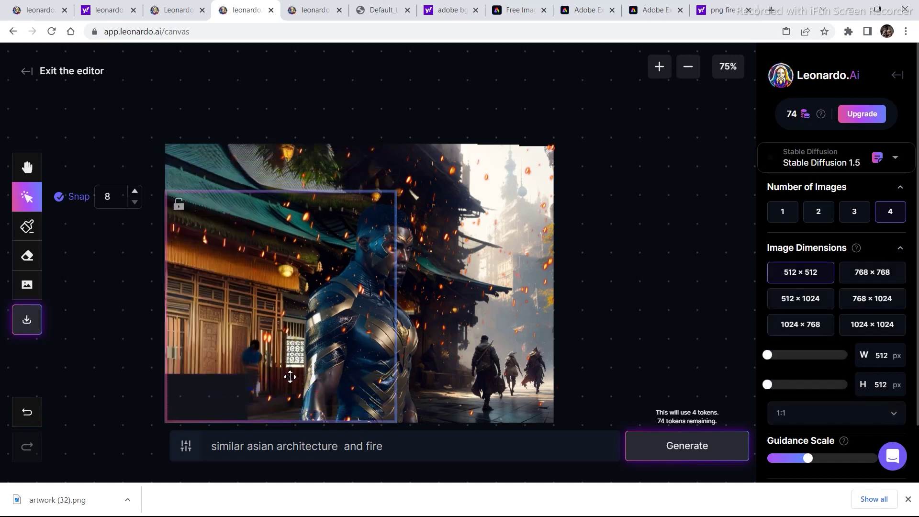
{"action": "left_click", "coordinate": [698, 458]}
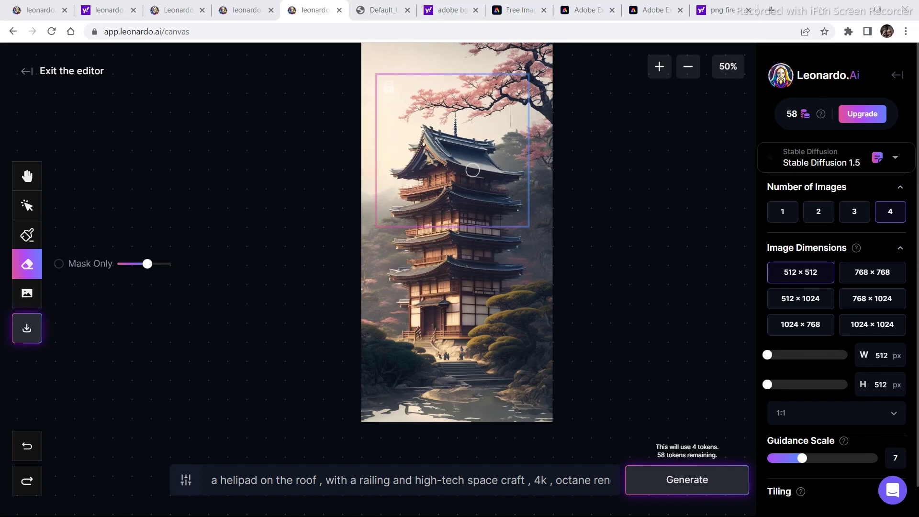
Step: On the pagoda canvas, erase the pagoda's top roof, center the generation frame over the gap, and generate the rooftop helipad with spacecraft
{"action": "mouse_move", "coordinate": [434, 141]}
{"action": "left_mouse_down"}
{"action": "mouse_move", "coordinate": [461, 139]}
{"action": "mouse_move", "coordinate": [427, 134]}
{"action": "mouse_move", "coordinate": [494, 142]}
{"action": "mouse_move", "coordinate": [482, 154]}
{"action": "mouse_move", "coordinate": [519, 179]}
{"action": "mouse_move", "coordinate": [403, 172]}
{"action": "mouse_move", "coordinate": [418, 163]}
{"action": "mouse_move", "coordinate": [424, 148]}
{"action": "mouse_move", "coordinate": [404, 167]}
{"action": "mouse_move", "coordinate": [415, 142]}
{"action": "mouse_move", "coordinate": [460, 132]}
{"action": "mouse_move", "coordinate": [432, 122]}
{"action": "mouse_move", "coordinate": [448, 128]}
{"action": "mouse_move", "coordinate": [455, 114]}
{"action": "mouse_move", "coordinate": [416, 128]}
{"action": "mouse_move", "coordinate": [399, 173]}
{"action": "mouse_move", "coordinate": [414, 190]}
{"action": "mouse_move", "coordinate": [428, 153]}
{"action": "mouse_move", "coordinate": [444, 168]}
{"action": "mouse_move", "coordinate": [414, 181]}
{"action": "mouse_move", "coordinate": [451, 140]}
{"action": "mouse_move", "coordinate": [480, 174]}
{"action": "mouse_move", "coordinate": [481, 162]}
{"action": "mouse_move", "coordinate": [485, 182]}
{"action": "mouse_move", "coordinate": [456, 185]}
{"action": "mouse_move", "coordinate": [517, 182]}
{"action": "mouse_move", "coordinate": [462, 116]}
{"action": "mouse_move", "coordinate": [504, 168]}
{"action": "mouse_move", "coordinate": [464, 121]}
{"action": "mouse_move", "coordinate": [496, 137]}
{"action": "mouse_move", "coordinate": [487, 125]}
{"action": "mouse_move", "coordinate": [457, 112]}
{"action": "mouse_move", "coordinate": [490, 118]}
{"action": "mouse_move", "coordinate": [513, 168]}
{"action": "left_mouse_up"}
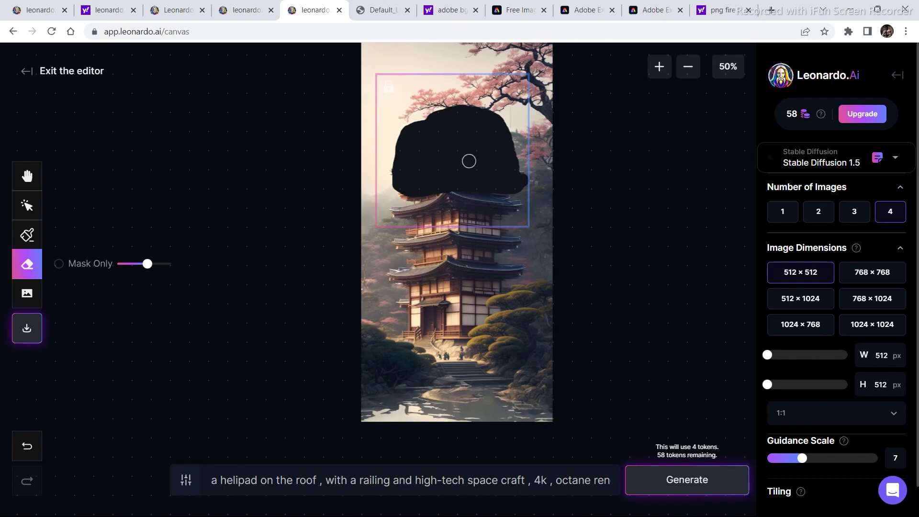
{"action": "left_click_drag", "start_coordinate": [462, 168], "coordinate": [469, 168]}
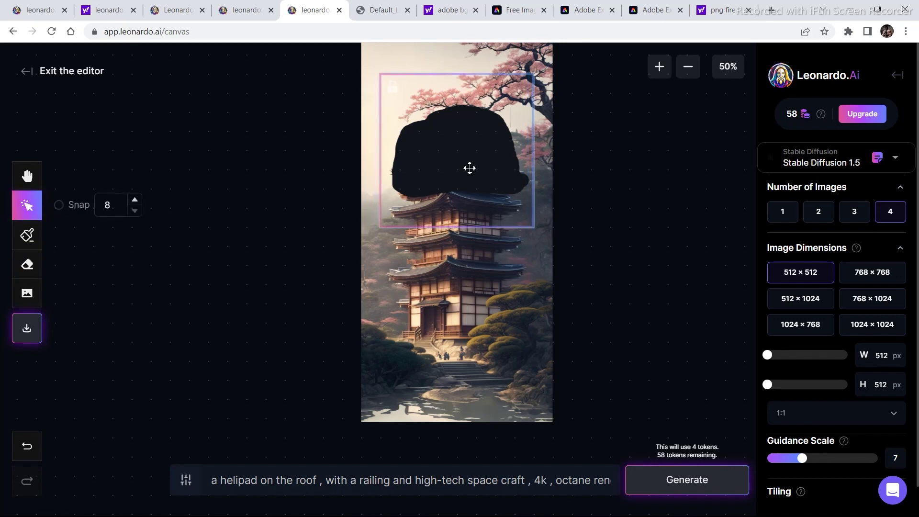
{"action": "left_click", "coordinate": [668, 478]}
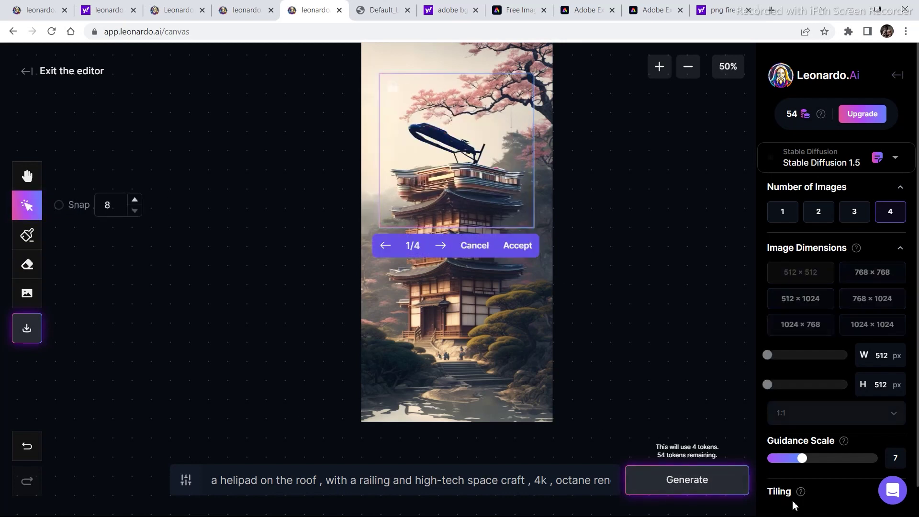
Step: Compare the four rooftop variations of the pagoda and choose the fourth one
{"action": "left_click", "coordinate": [441, 255]}
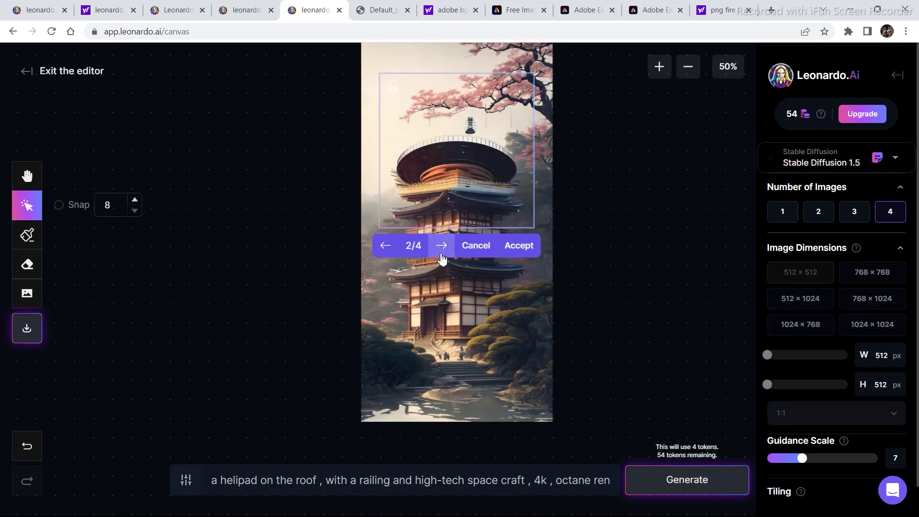
{"action": "left_click", "coordinate": [442, 256]}
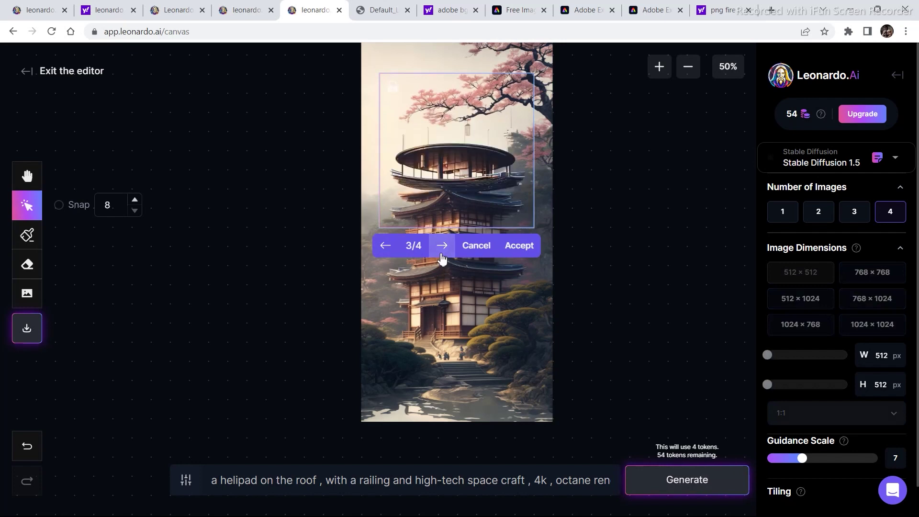
{"action": "left_click", "coordinate": [442, 256]}
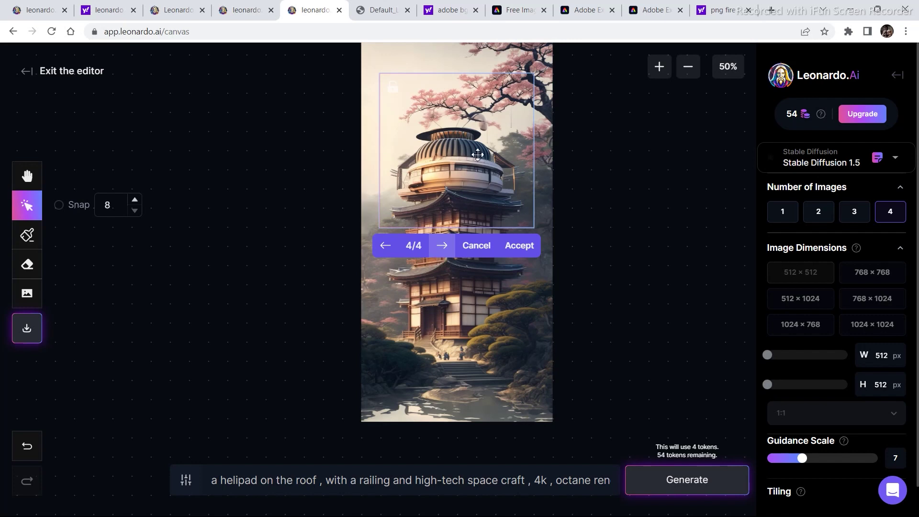
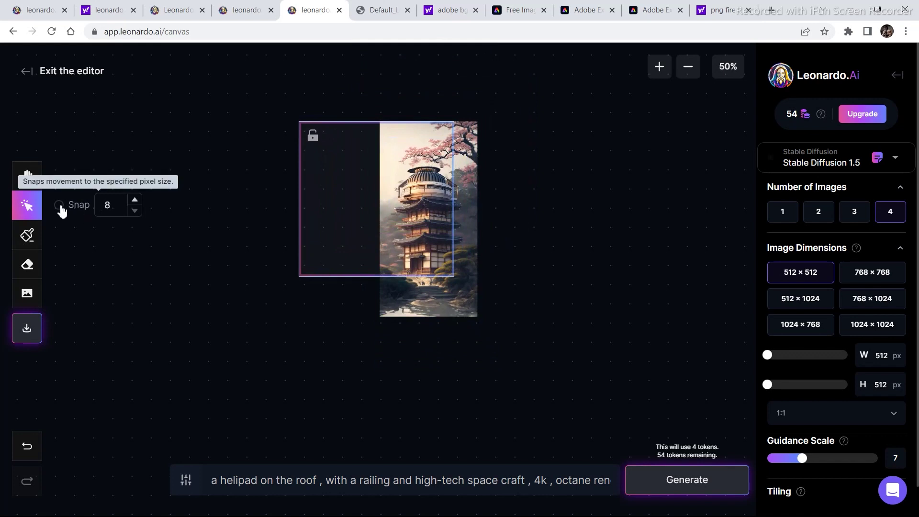
Step: Enable snapping, place the generation frame over the empty area left of the pagoda, and generate with "similar architecture"
{"action": "left_click", "coordinate": [58, 205]}
{"action": "left_click_drag", "start_coordinate": [419, 161], "coordinate": [421, 160]}
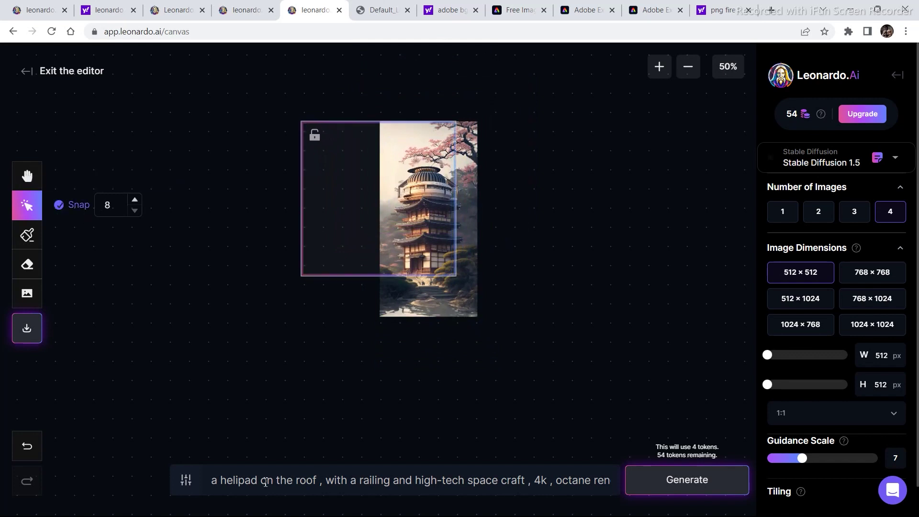
{"action": "left_click_drag", "start_coordinate": [212, 480], "coordinate": [632, 512]}
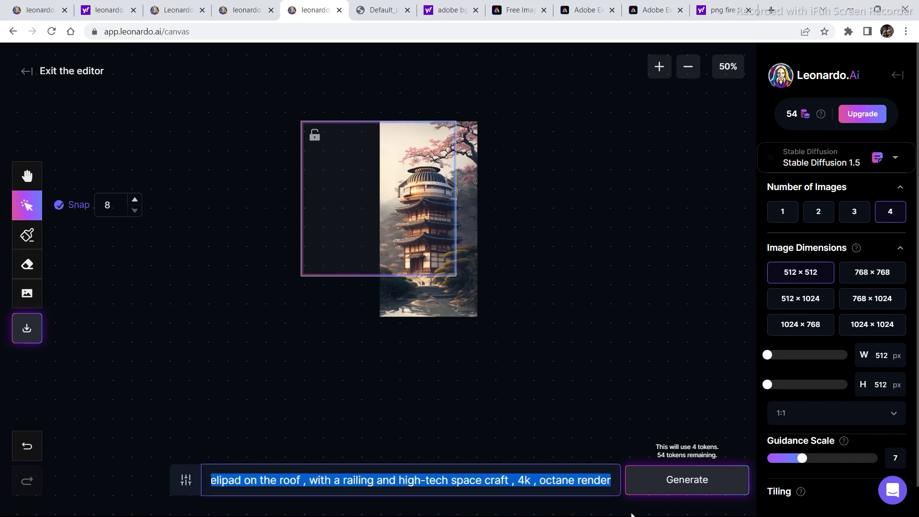
{"action": "key", "text": "BackSpace"}
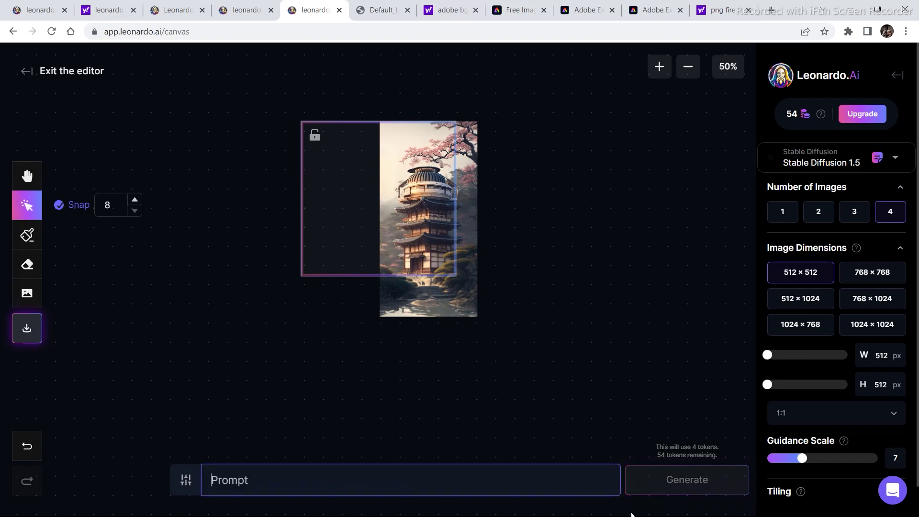
{"action": "mouse_move", "coordinate": [631, 516]}
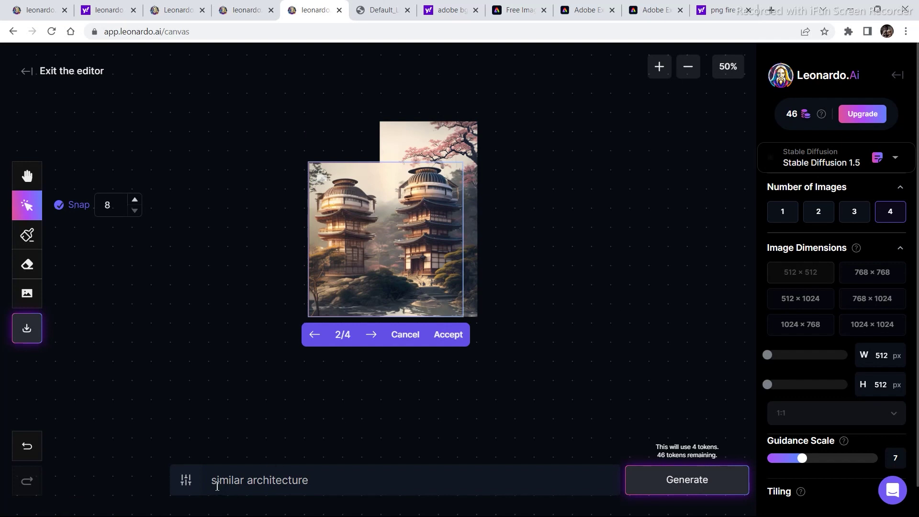
Step: Compare the four variations of the area left of the pagoda and accept the second one
{"action": "left_click", "coordinate": [372, 334]}
{"action": "left_click", "coordinate": [372, 334]}
{"action": "left_click", "coordinate": [372, 334]}
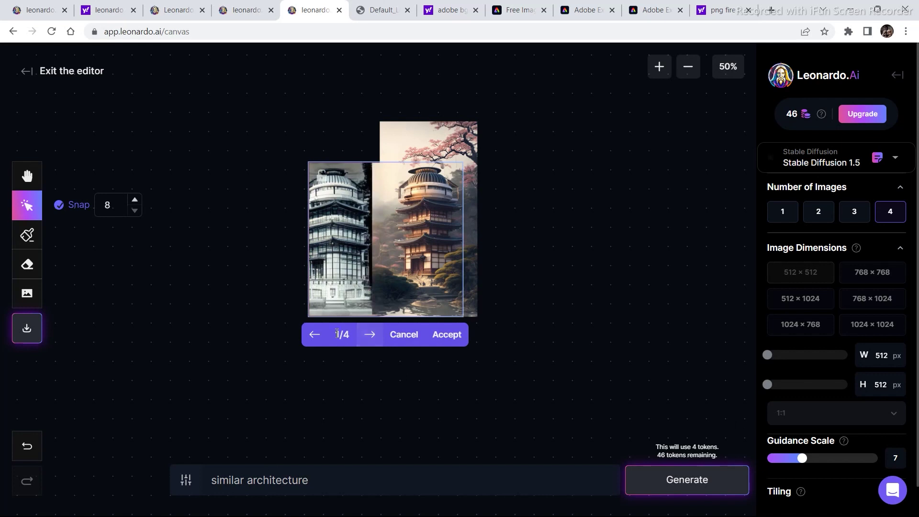
{"action": "left_click", "coordinate": [314, 334]}
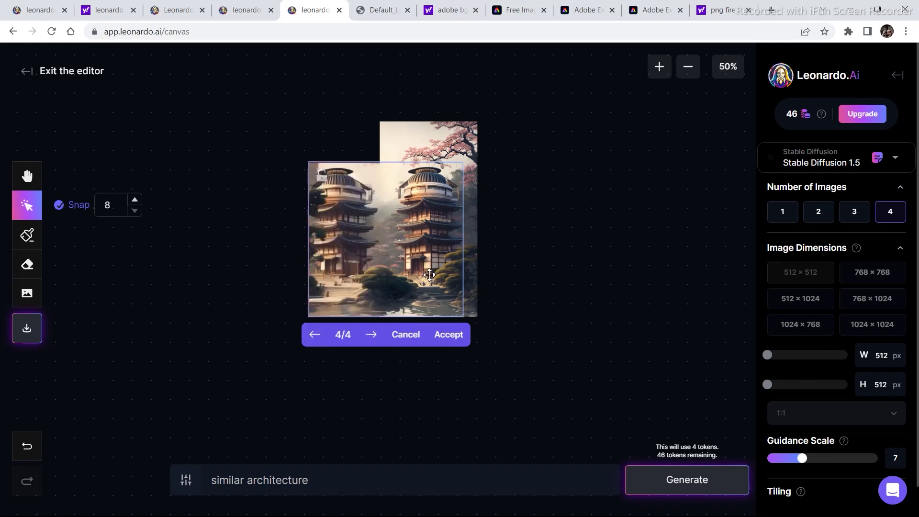
{"action": "left_click", "coordinate": [372, 335]}
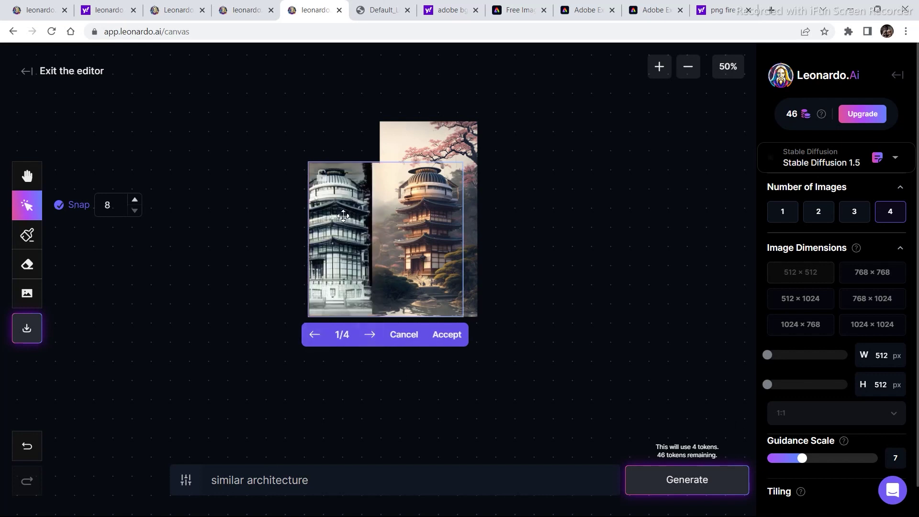
{"action": "left_click", "coordinate": [371, 334]}
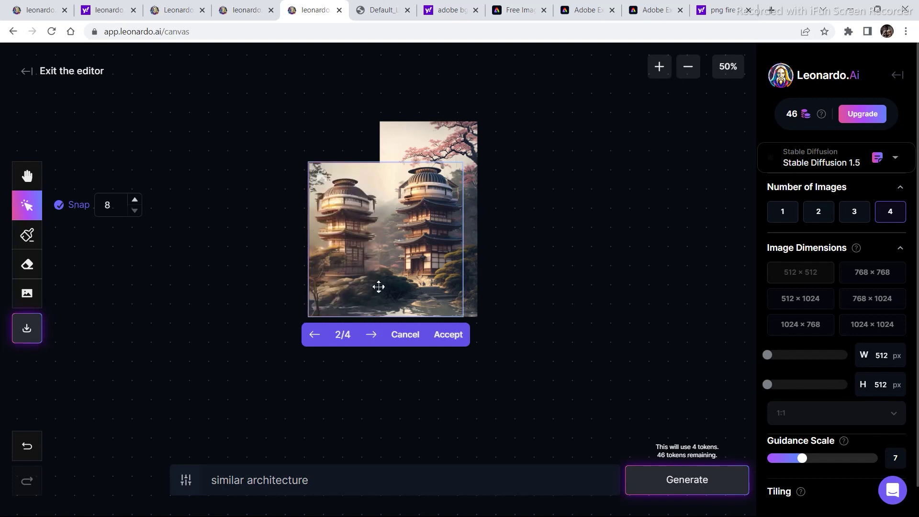
{"action": "left_click", "coordinate": [371, 335]}
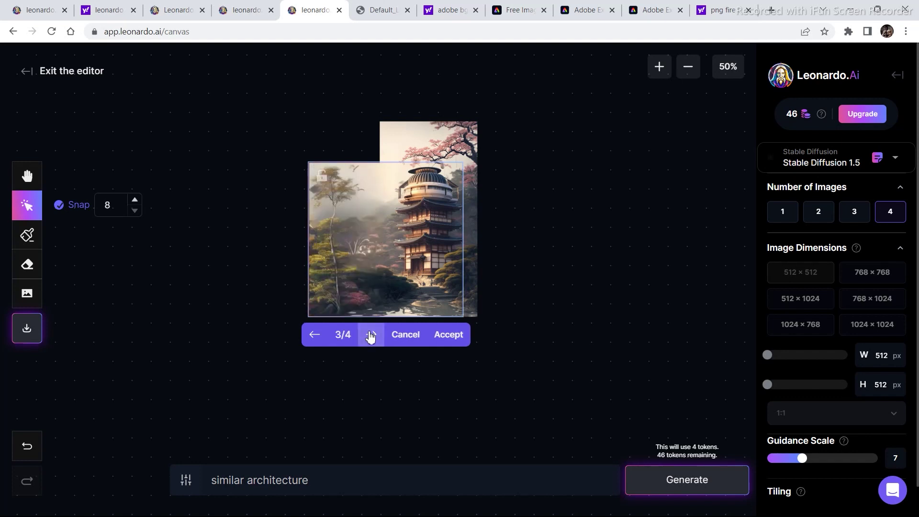
{"action": "left_click", "coordinate": [313, 335]}
{"action": "left_click", "coordinate": [447, 334]}
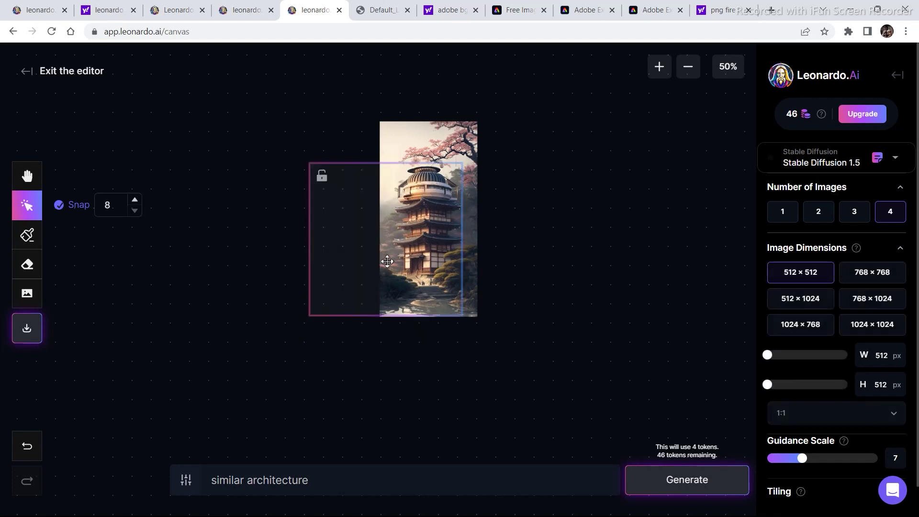
Step: Move the generation frame up over the empty upper left corner of the pagoda scene and generate its missing part
{"action": "left_click_drag", "start_coordinate": [391, 272], "coordinate": [391, 233]}
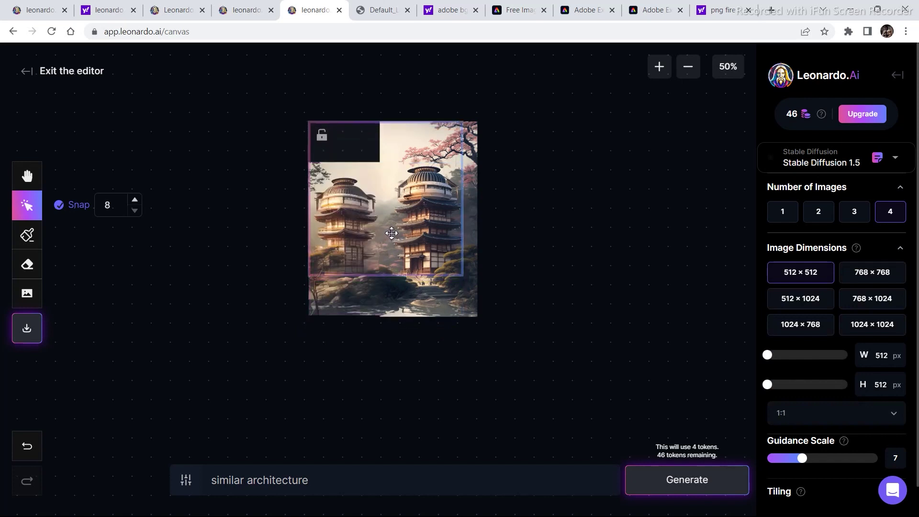
{"action": "left_click", "coordinate": [648, 477]}
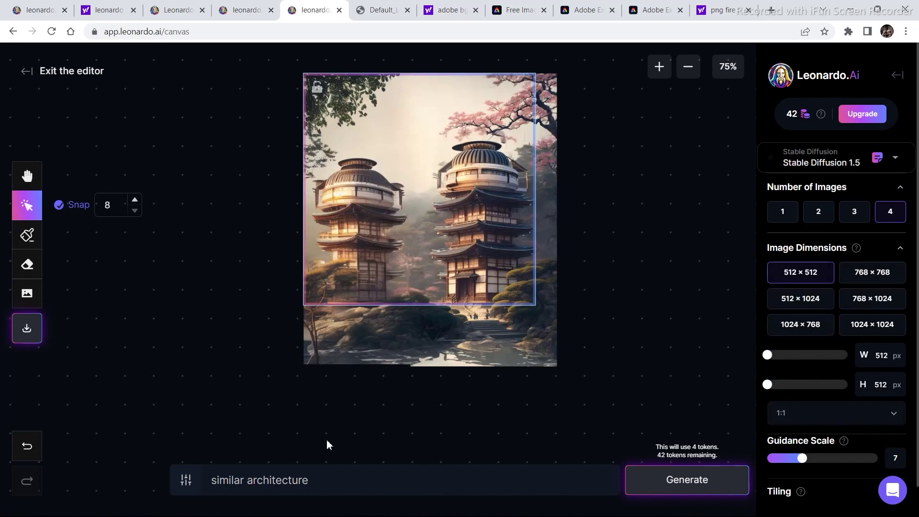
Step: Place the generation frame over the lower right edge of the pagoda scene and generate with the prompt "similar"
{"action": "left_click_drag", "start_coordinate": [328, 476], "coordinate": [213, 488]}
{"action": "key", "text": "BackSpace"}
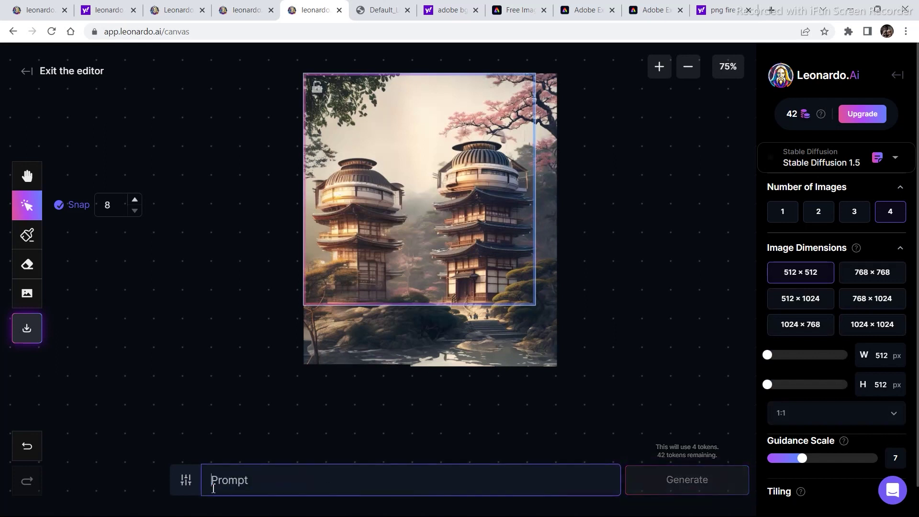
{"action": "left_click_drag", "start_coordinate": [400, 242], "coordinate": [539, 237]}
{"action": "mouse_move", "coordinate": [249, 488]}
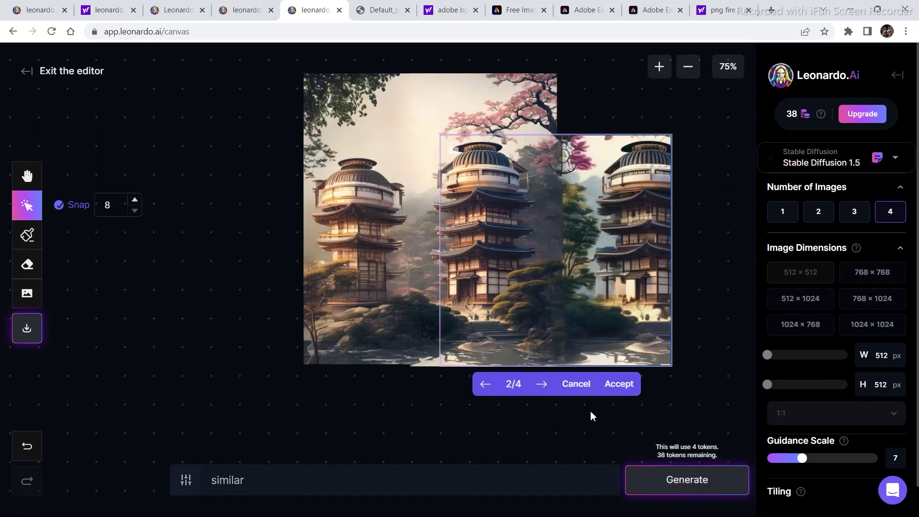
Step: Compare the generated variations of the area right of the main pagoda
{"action": "left_click", "coordinate": [542, 383]}
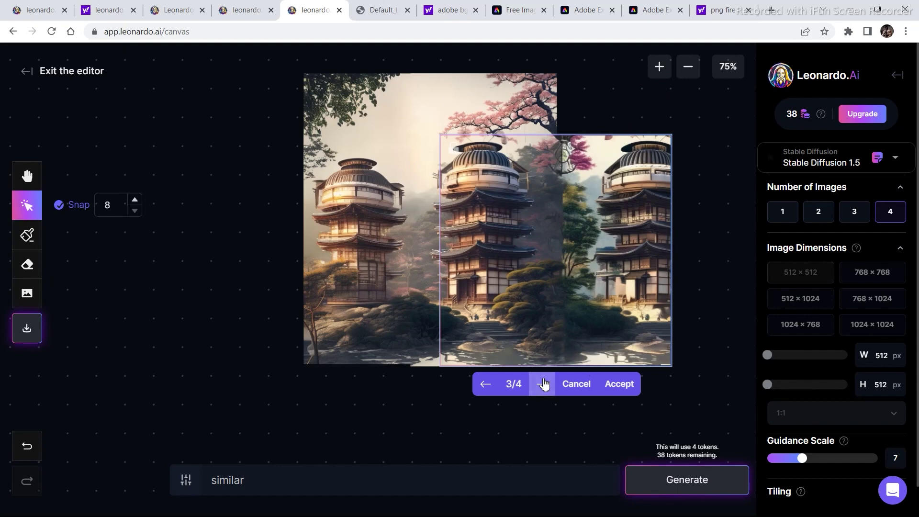
{"action": "left_click", "coordinate": [542, 383]}
{"action": "left_click", "coordinate": [542, 384]}
Step: Regenerate the right side with the "detailed illustration, japan village, vector design, muted colors, line art" prompt and accept the third variation
{"action": "left_click_drag", "start_coordinate": [272, 486], "coordinate": [211, 483]}
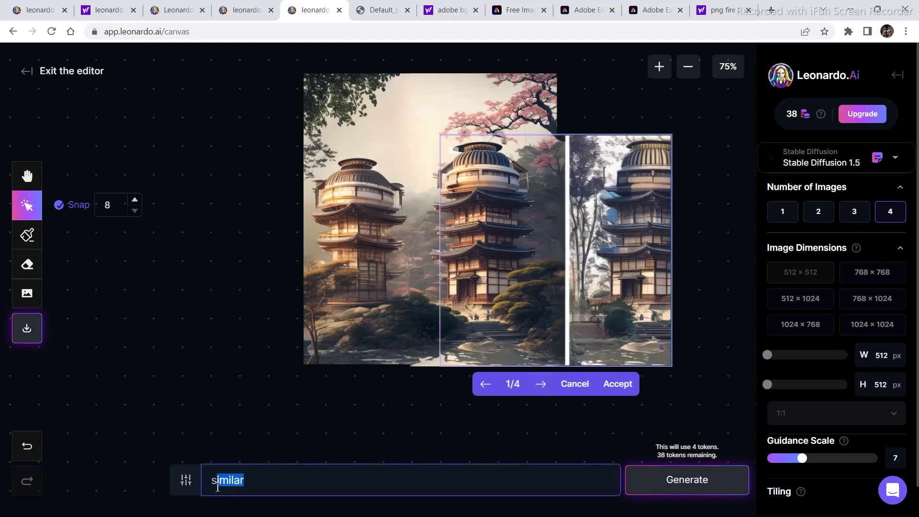
{"action": "key", "text": "BackSpace"}
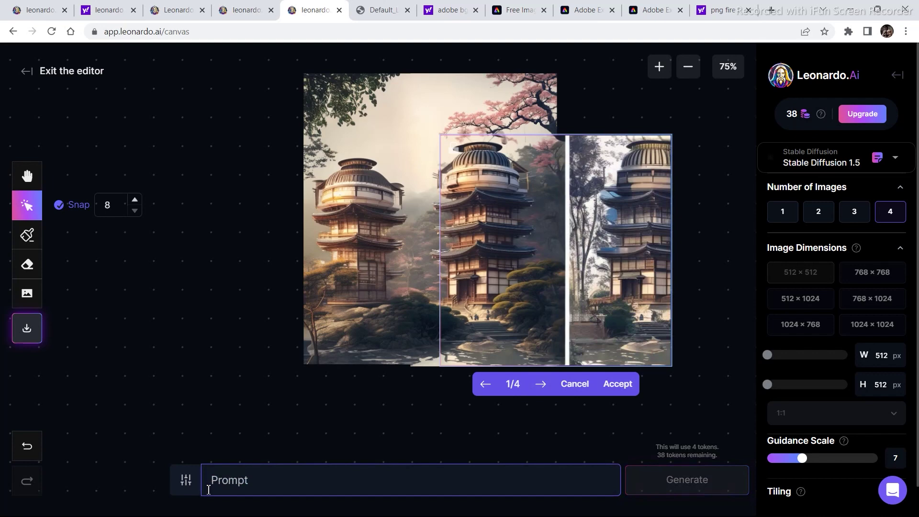
{"action": "key", "text": "ctrl+v"}
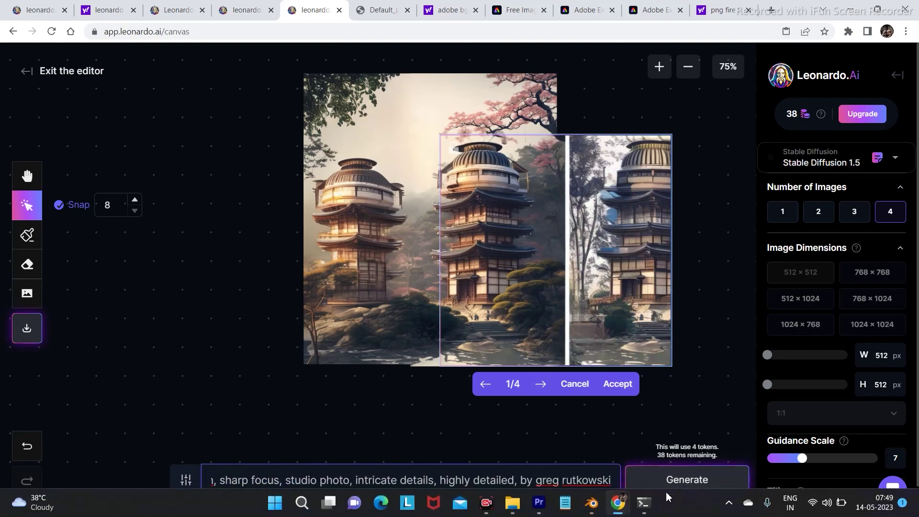
{"action": "left_click", "coordinate": [680, 483]}
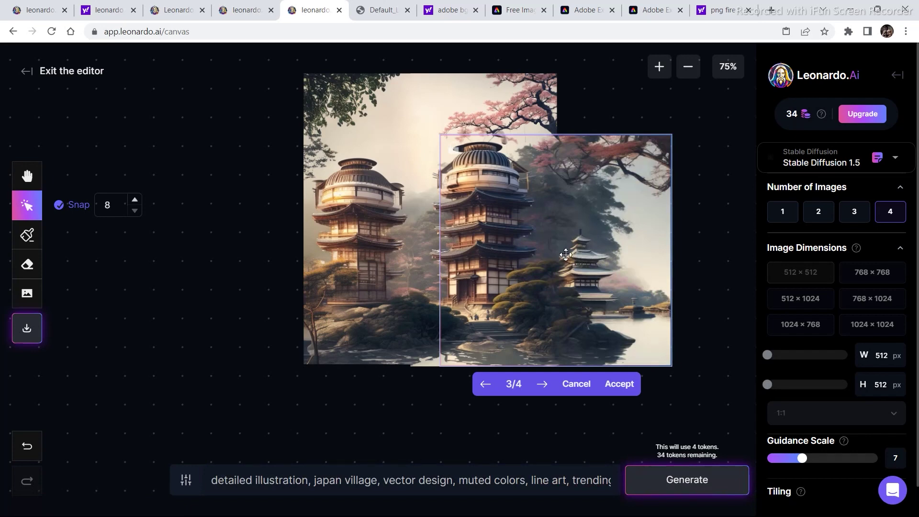
{"action": "left_click", "coordinate": [616, 384]}
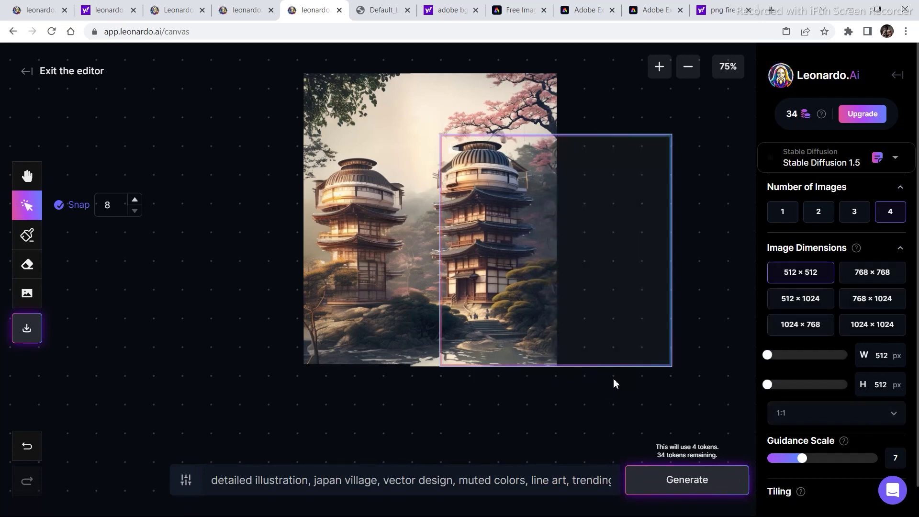
Step: Move the generation frame up over the empty upper right corner of the pagoda scene, generate it and accept the first variation
{"action": "left_click_drag", "start_coordinate": [568, 303], "coordinate": [569, 240]}
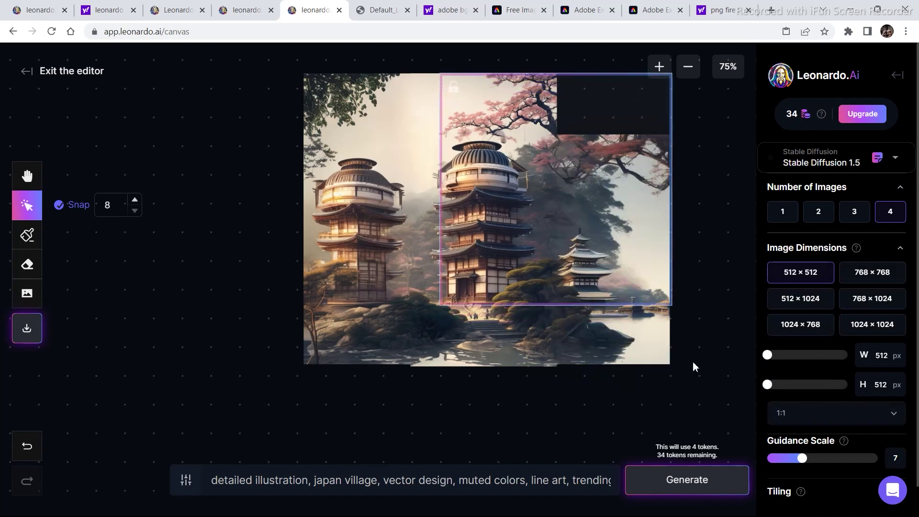
{"action": "left_click", "coordinate": [699, 487]}
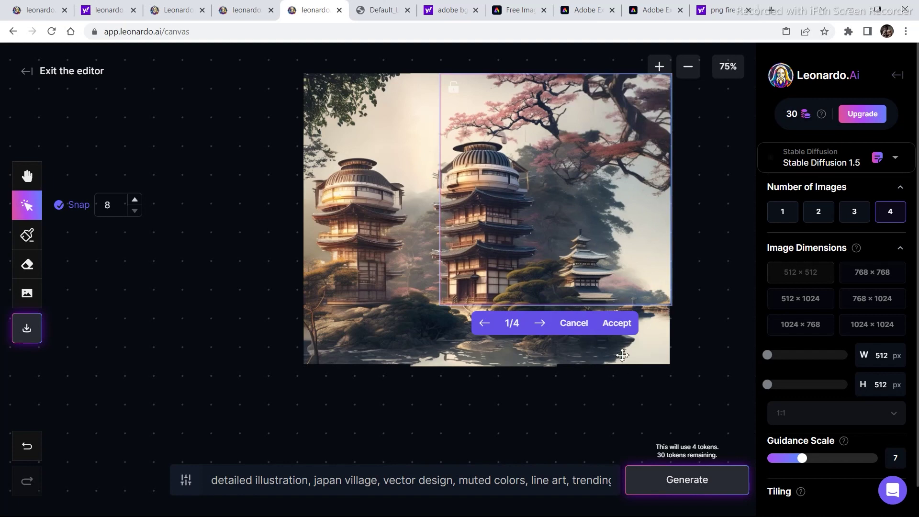
{"action": "left_click", "coordinate": [616, 324]}
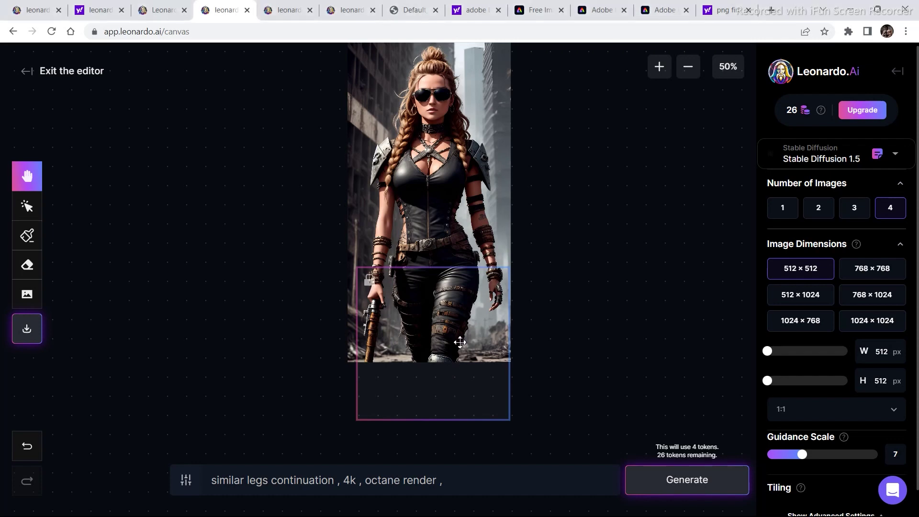
Step: On the warrior woman canvas, generate her missing legs with the prompt "similar legs with black tight outfit continuation , 4k , octane render ,"
{"action": "left_click_drag", "start_coordinate": [459, 340], "coordinate": [464, 314]}
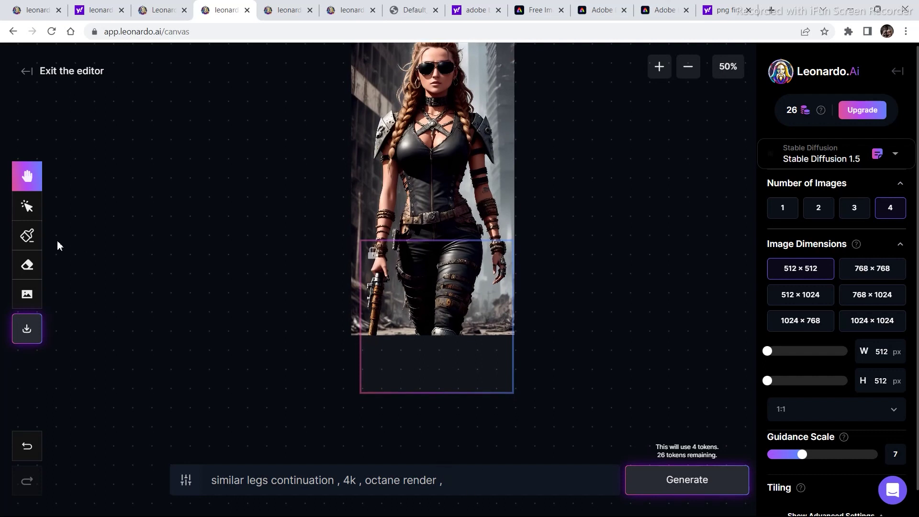
{"action": "left_click", "coordinate": [26, 206]}
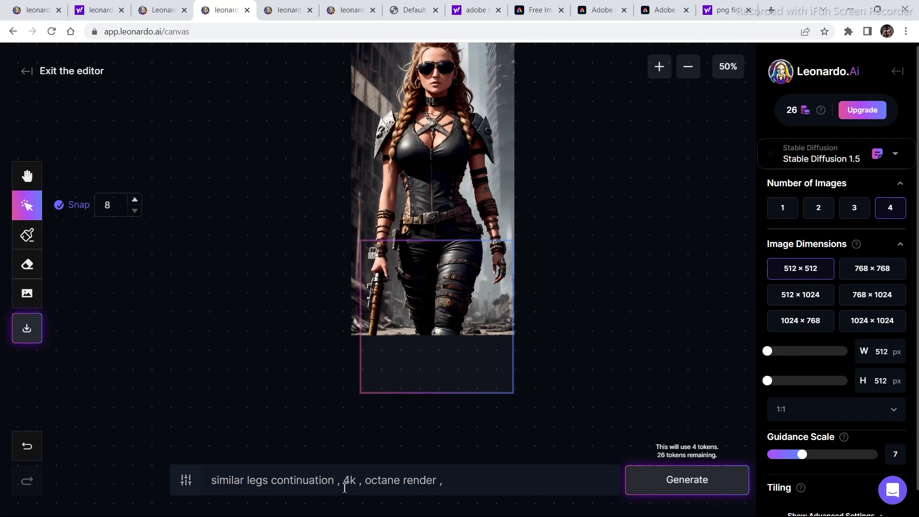
{"action": "left_click", "coordinate": [644, 481]}
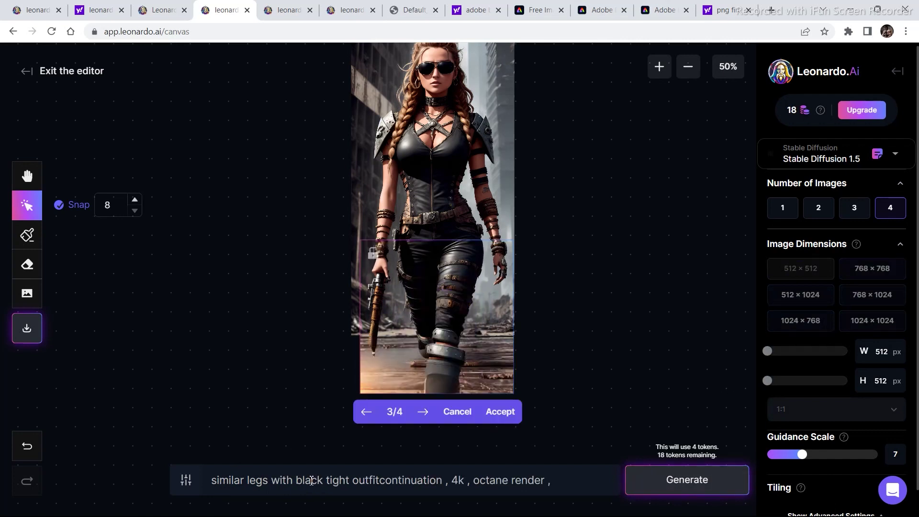
{"action": "left_click", "coordinate": [380, 481]}
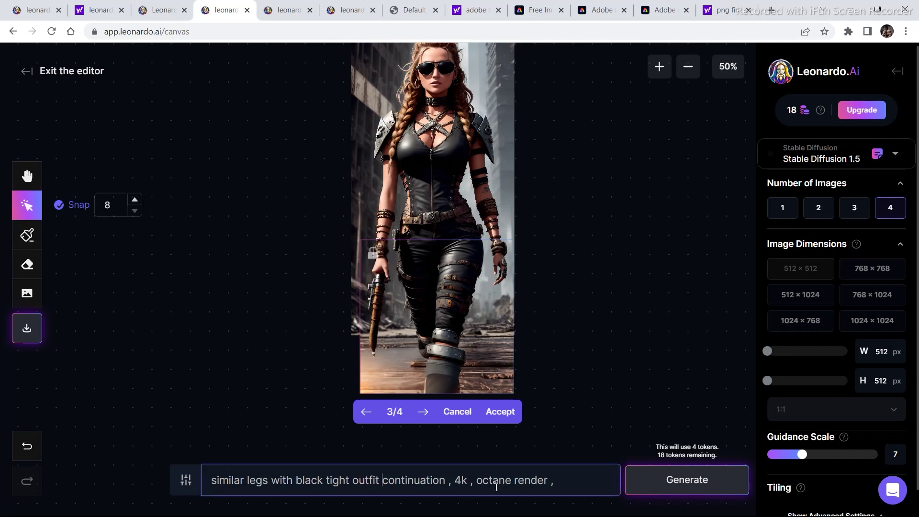
Step: Compare the four generated variations of the warrior's legs
{"action": "left_click", "coordinate": [420, 414]}
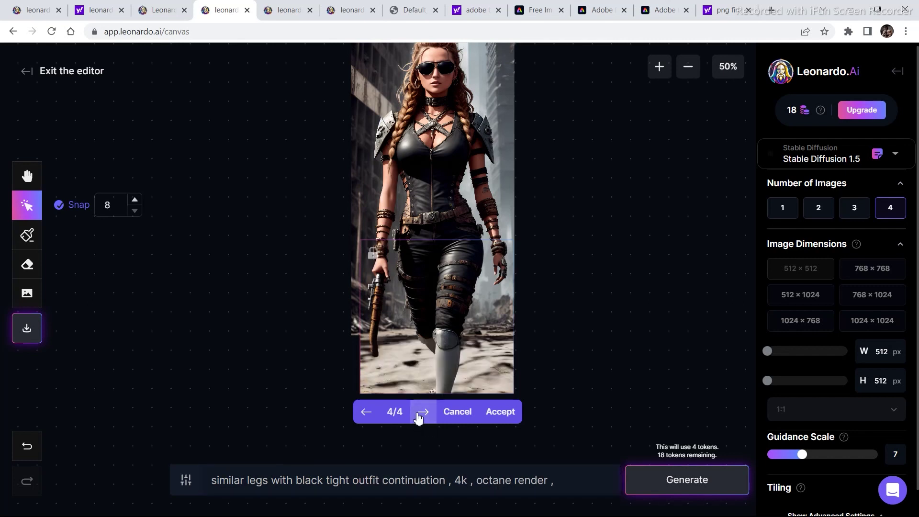
{"action": "left_click", "coordinate": [420, 413]}
{"action": "left_click", "coordinate": [420, 413]}
{"action": "left_click", "coordinate": [420, 414]}
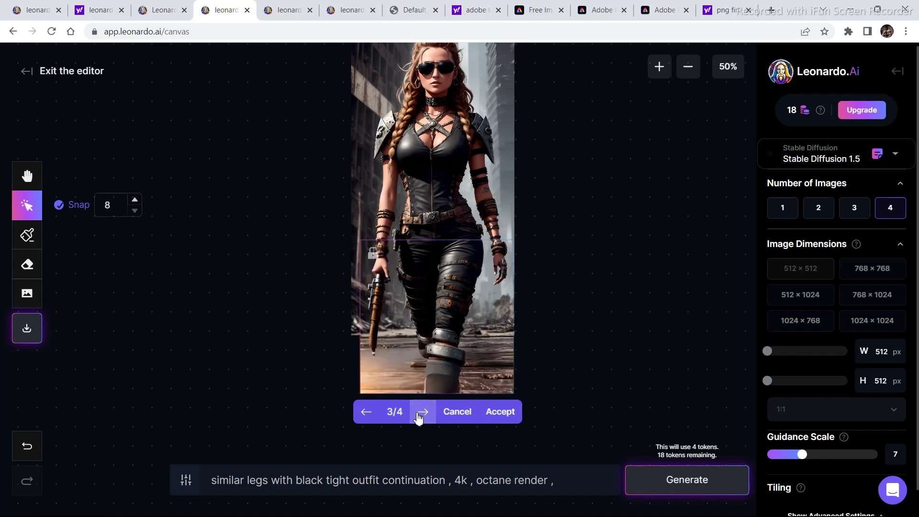
{"action": "left_click", "coordinate": [420, 414]}
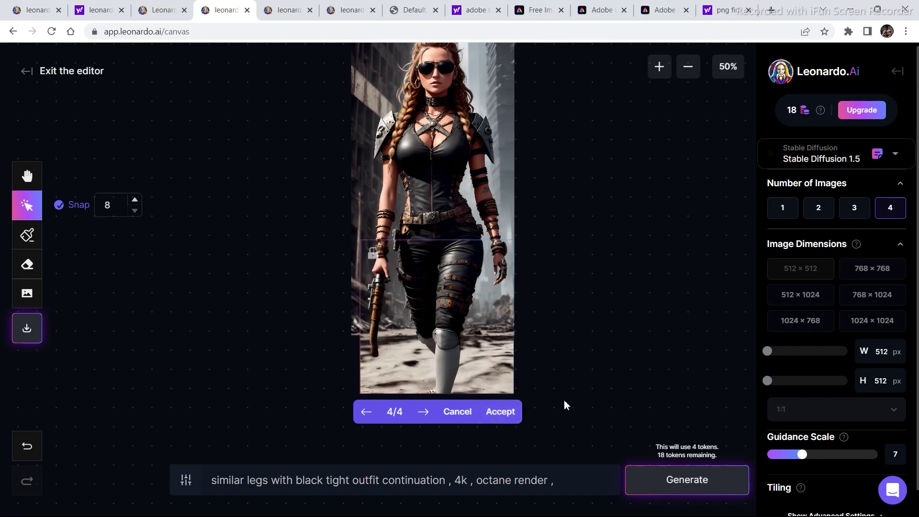
Step: Regenerate the legs with the negative prompt "uneven , distorted , uneven anatomy" and a guidance scale of 8
{"action": "left_click", "coordinate": [190, 483]}
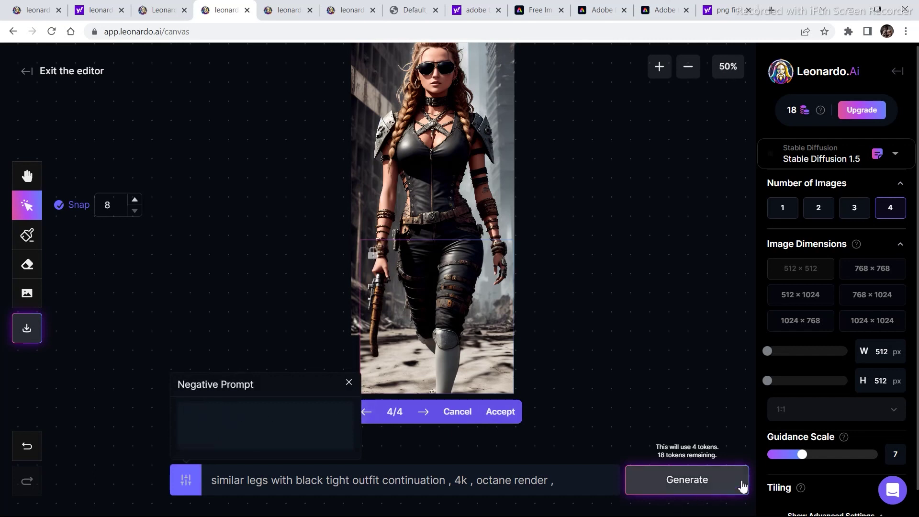
{"action": "left_click", "coordinate": [802, 457]}
{"action": "left_click_drag", "start_coordinate": [805, 459], "coordinate": [810, 458]}
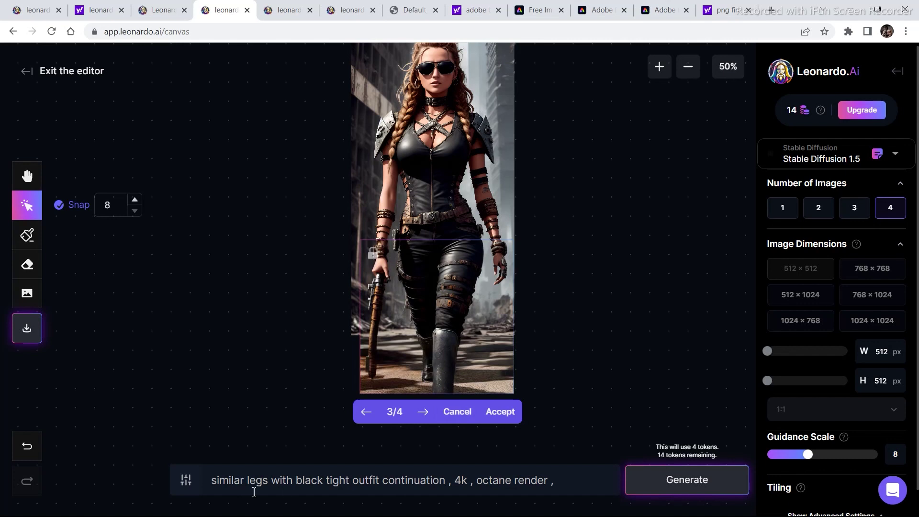
{"action": "left_click", "coordinate": [191, 484]}
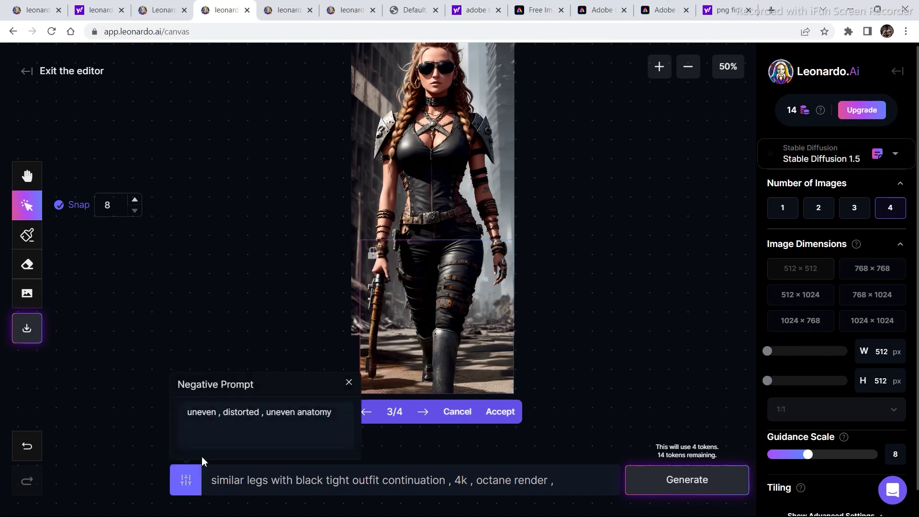
{"action": "left_click", "coordinate": [244, 342]}
Step: Compare the regenerated leg variations and discard them all
{"action": "left_click", "coordinate": [423, 415]}
{"action": "left_click", "coordinate": [423, 416]}
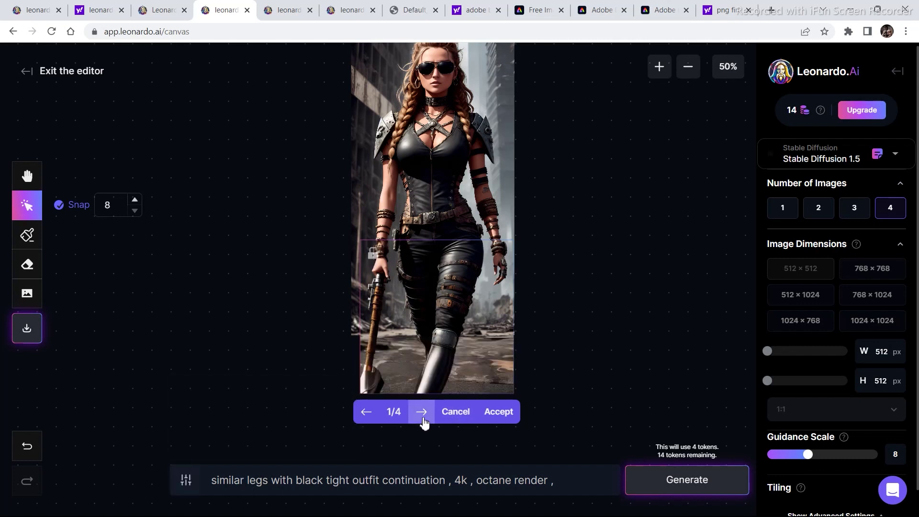
{"action": "left_click", "coordinate": [423, 420]}
{"action": "left_click", "coordinate": [362, 416]}
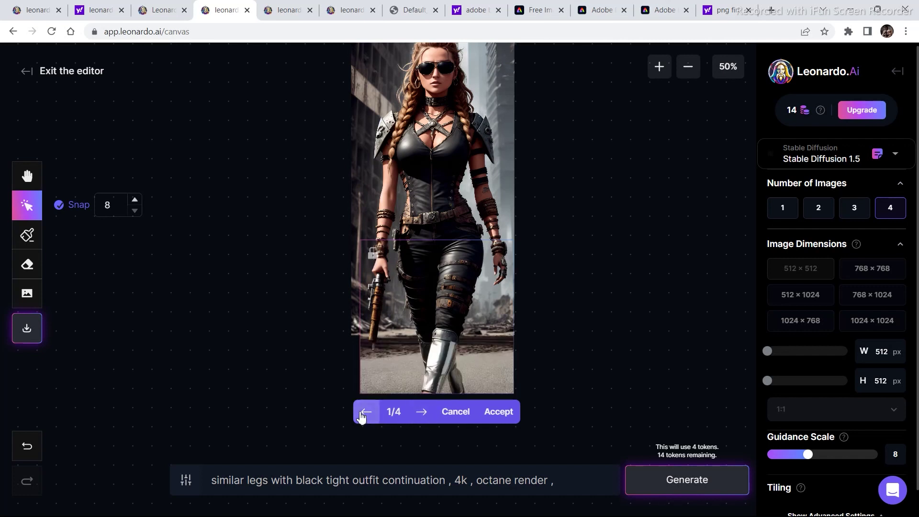
{"action": "left_click", "coordinate": [423, 414]}
{"action": "left_click", "coordinate": [423, 415]}
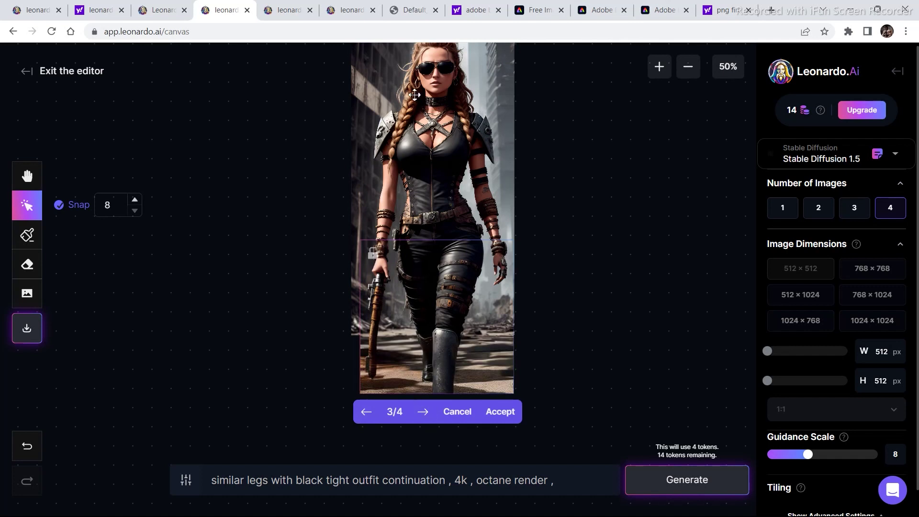
{"action": "left_click", "coordinate": [457, 412]}
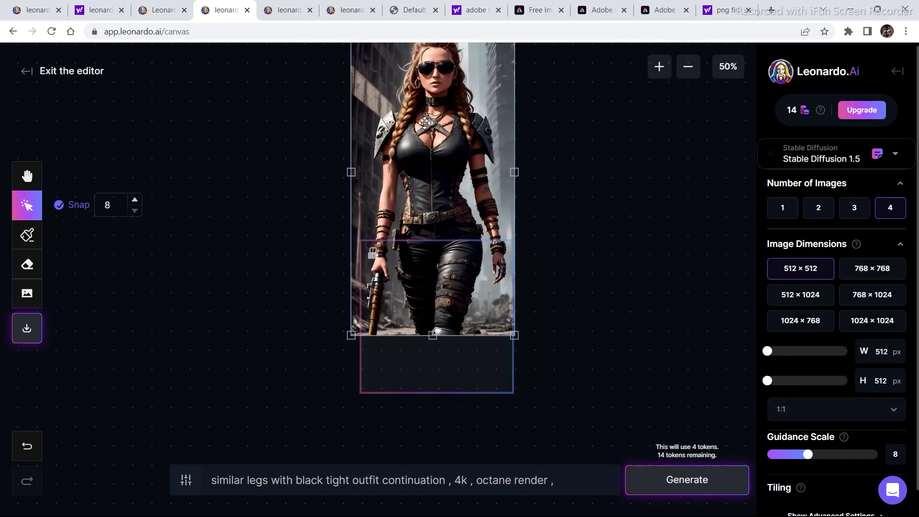
Step: Move the warrior image down and shrink it slightly, then place the generation frame over its lower edge and generate the legs
{"action": "left_click_drag", "start_coordinate": [426, 122], "coordinate": [433, 165]}
{"action": "left_click_drag", "start_coordinate": [516, 60], "coordinate": [505, 72]}
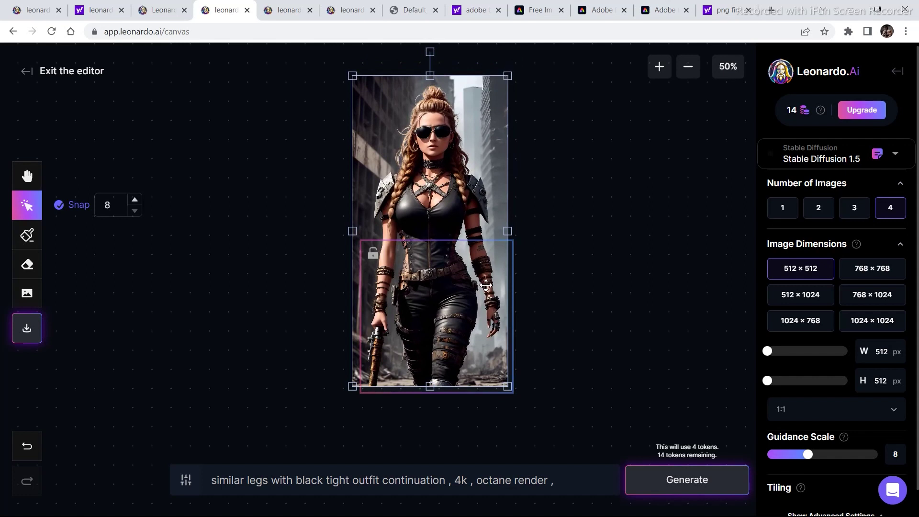
{"action": "left_click_drag", "start_coordinate": [485, 286], "coordinate": [481, 377]}
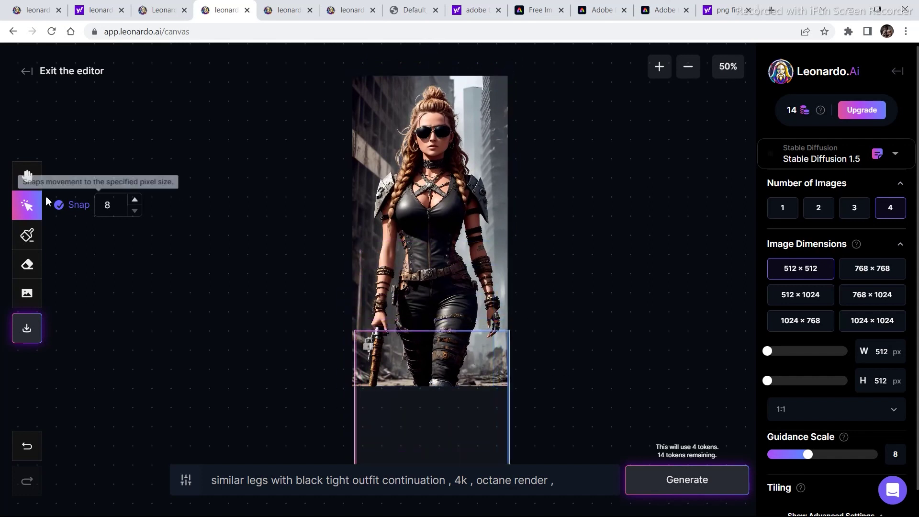
{"action": "left_click", "coordinate": [29, 178]}
{"action": "left_click_drag", "start_coordinate": [306, 211], "coordinate": [308, 178]}
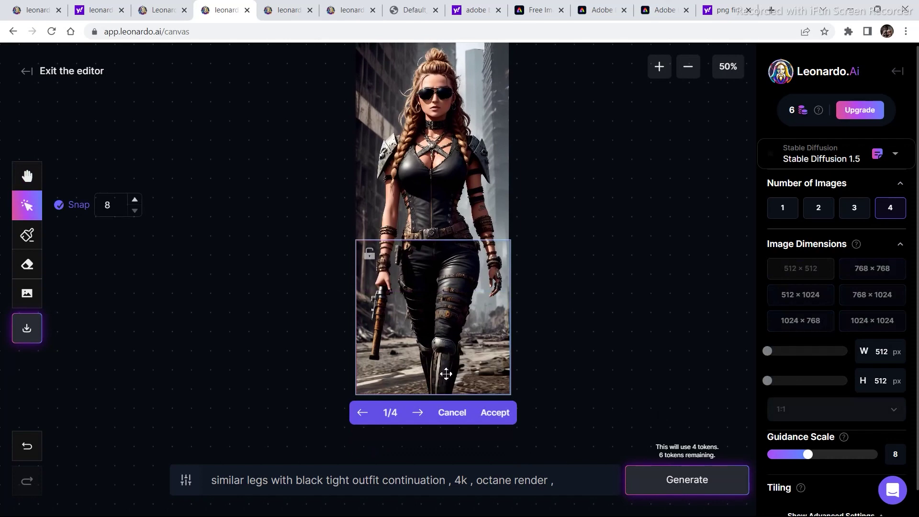
Step: Compare the new leg variations and accept the first one
{"action": "left_click", "coordinate": [420, 415]}
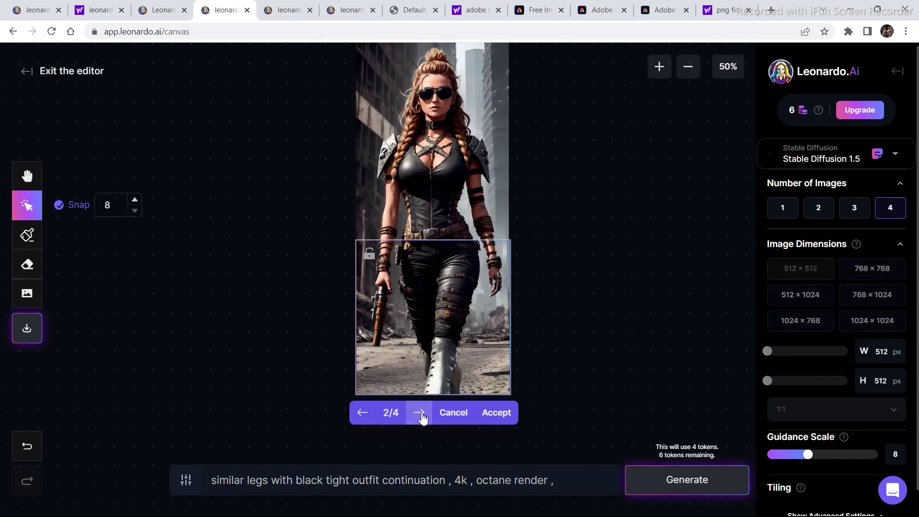
{"action": "left_click", "coordinate": [421, 415]}
{"action": "left_click", "coordinate": [420, 414]}
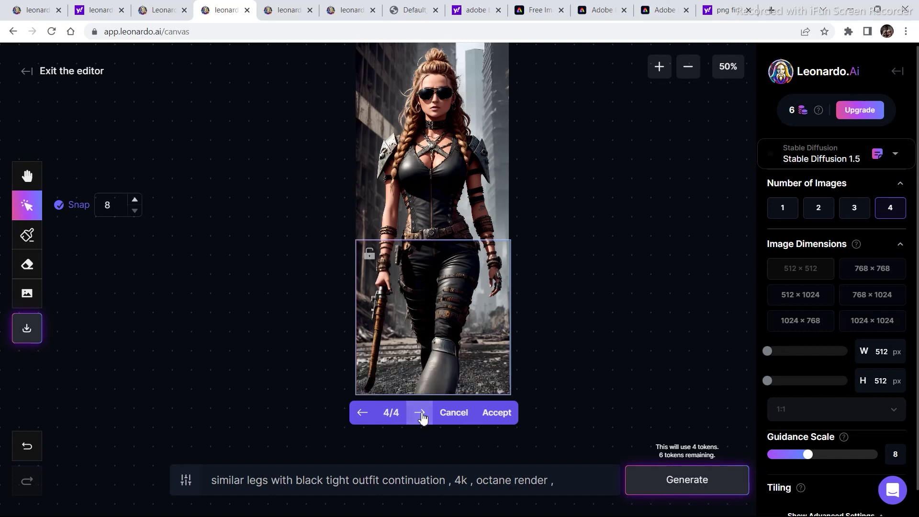
{"action": "left_click", "coordinate": [420, 414]}
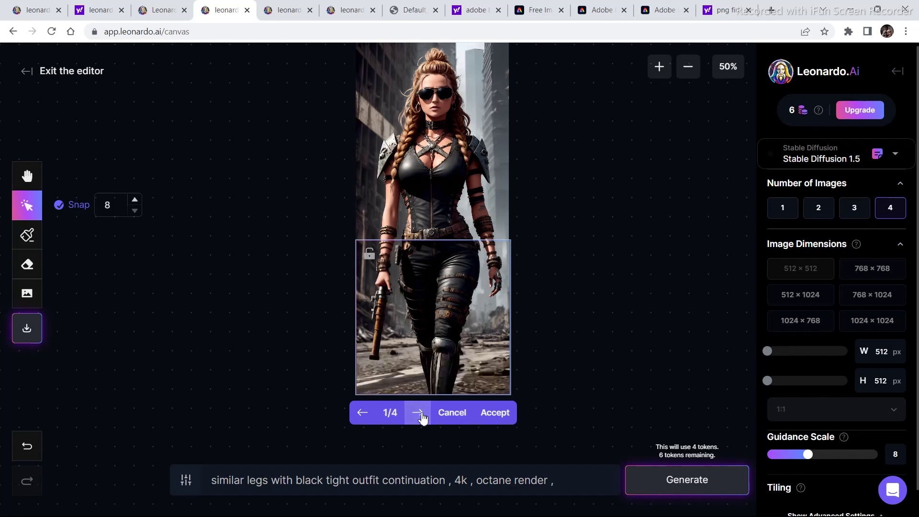
{"action": "left_click", "coordinate": [362, 412]}
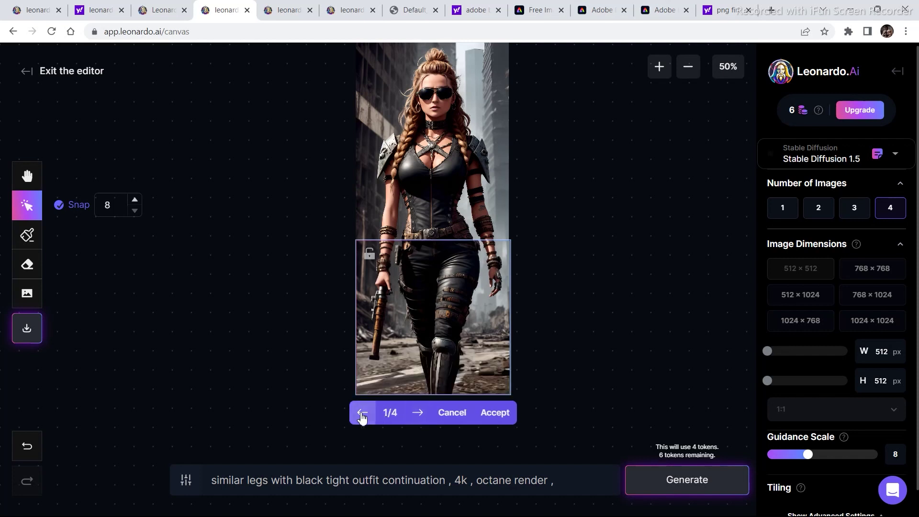
{"action": "left_click", "coordinate": [493, 411]}
Step: Move the generation frame down, generate with "similar legs and feet , wearing black shoes with black tight outfit continuation" and accept the second variation
{"action": "left_click_drag", "start_coordinate": [443, 343], "coordinate": [442, 379]}
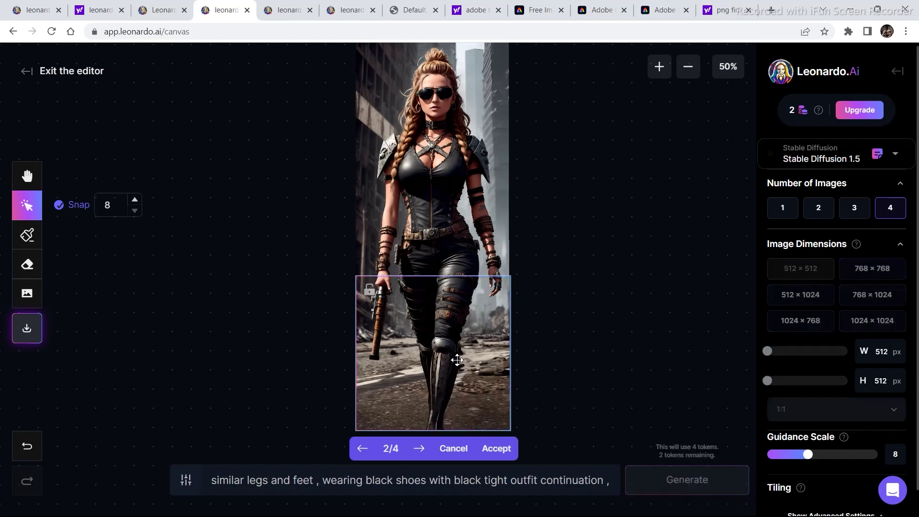
{"action": "left_click", "coordinate": [486, 449]}
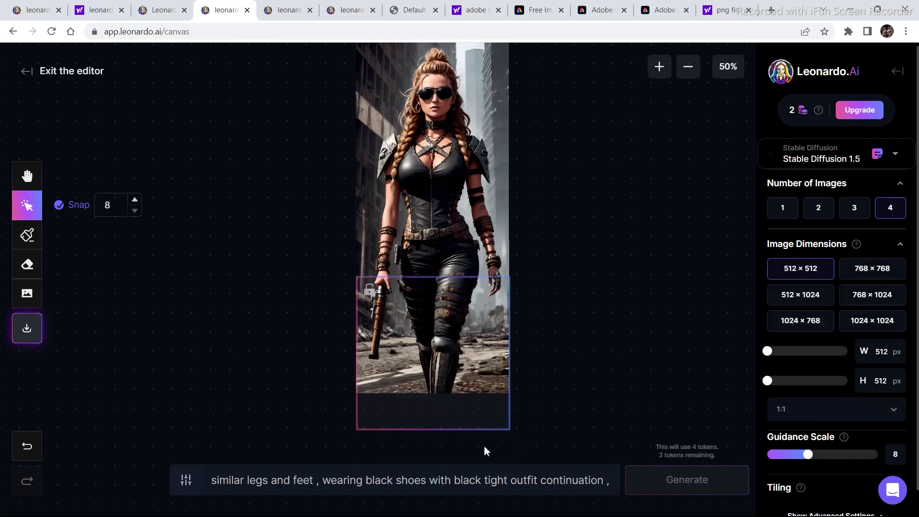
Step: Review the negative prompt and read through the full prompt used for the legs and feet
{"action": "left_click", "coordinate": [186, 480]}
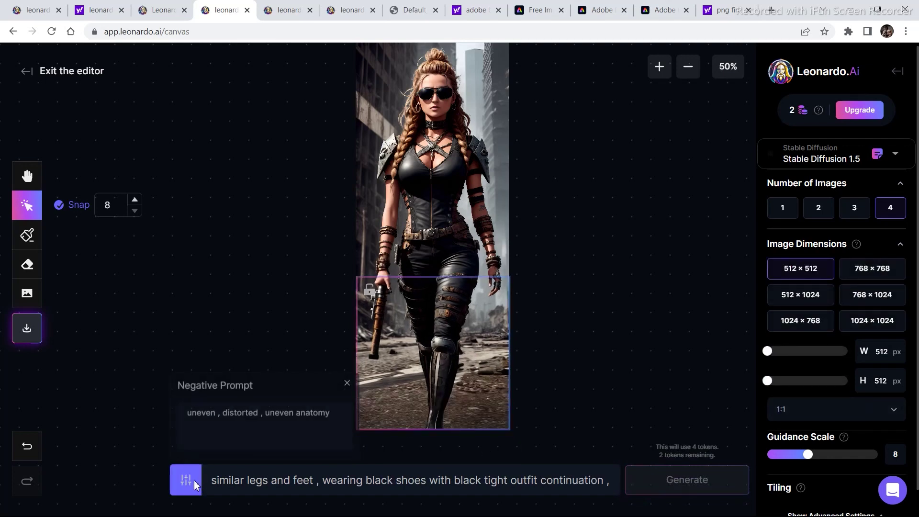
{"action": "left_click", "coordinate": [178, 314]}
{"action": "left_click", "coordinate": [533, 489]}
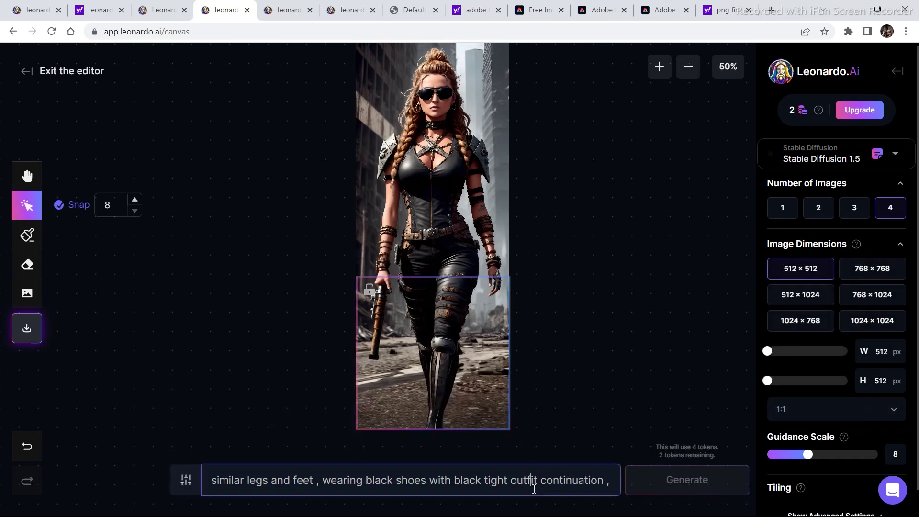
{"action": "key", "text": "End"}
{"action": "type", "text": "4k , octane render ,"}
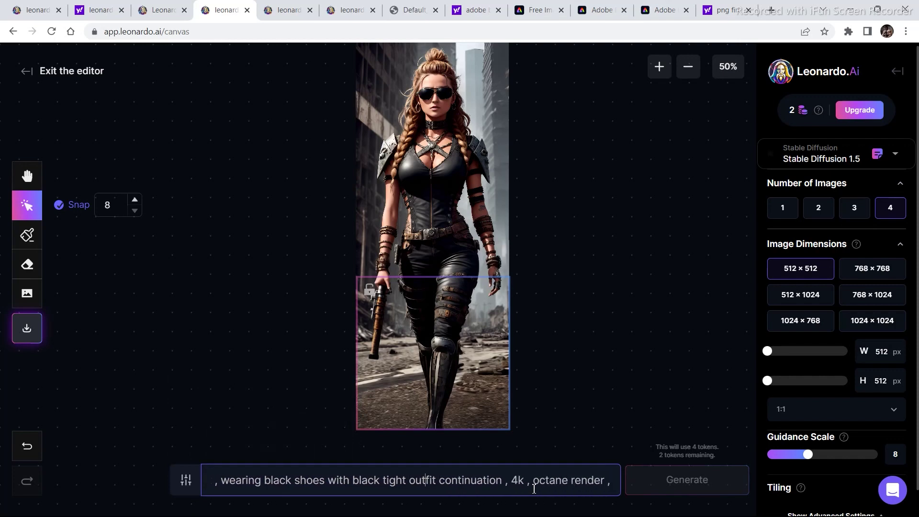
{"action": "key", "text": "Left"}
{"action": "key", "text": "Left"}
{"action": "key", "text": "Left"}
{"action": "key", "text": "Left"}
{"action": "key", "text": "Left"}
{"action": "key", "text": "Left"}
{"action": "key", "text": "Left"}
{"action": "key", "text": "Left"}
{"action": "key", "text": "Left"}
{"action": "key", "text": "Left"}
{"action": "key", "text": "Left"}
{"action": "key", "text": "Left"}
{"action": "key", "text": "Left"}
{"action": "key", "text": "Left"}
{"action": "key", "text": "Left"}
{"action": "key", "text": "Left"}
{"action": "key", "text": "Left"}
{"action": "key", "text": "Left"}
{"action": "key", "text": "Left"}
{"action": "key", "text": "Left"}
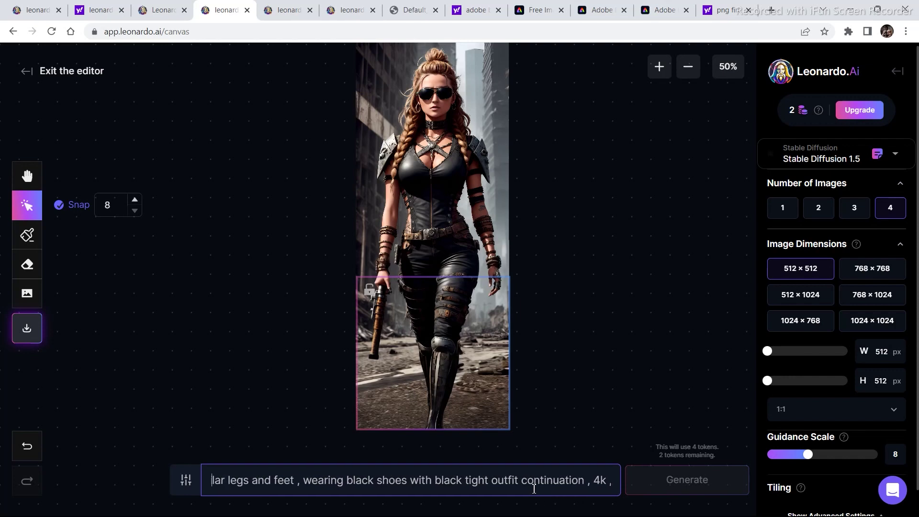